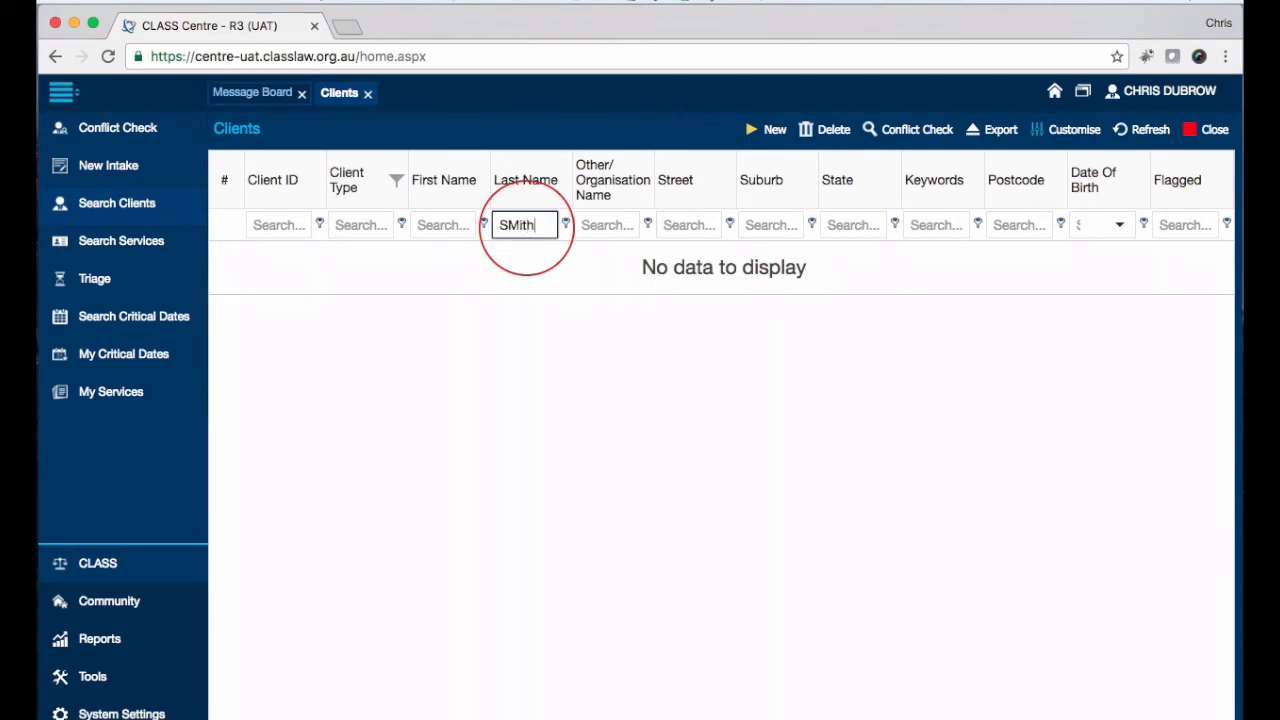
Step: Run the Last Name filter on the Clients grid to list the 35 matching clients
{"action": "key", "text": "Return"}
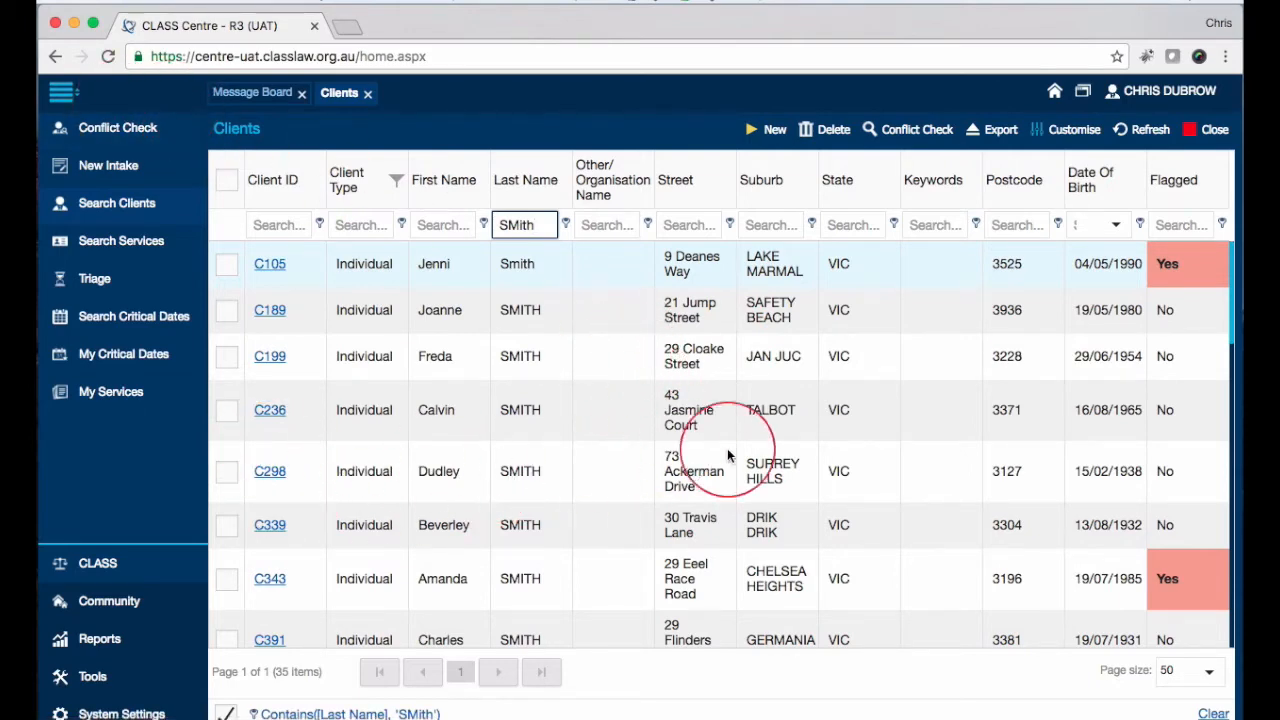
Step: Open the details record of the fourth client in the filtered list
{"action": "scroll", "coordinate": [690, 440], "scroll_direction": "down", "scroll_amount": 1}
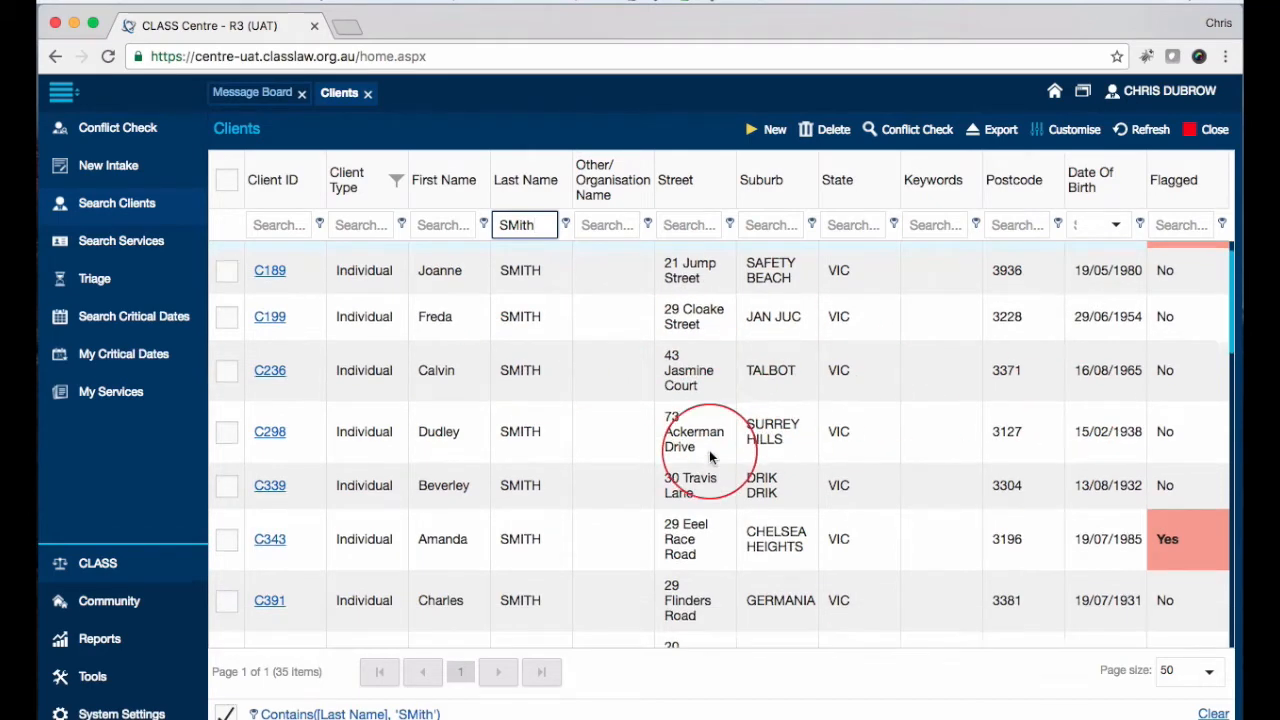
{"action": "scroll", "coordinate": [677, 435], "scroll_direction": "up", "scroll_amount": 1}
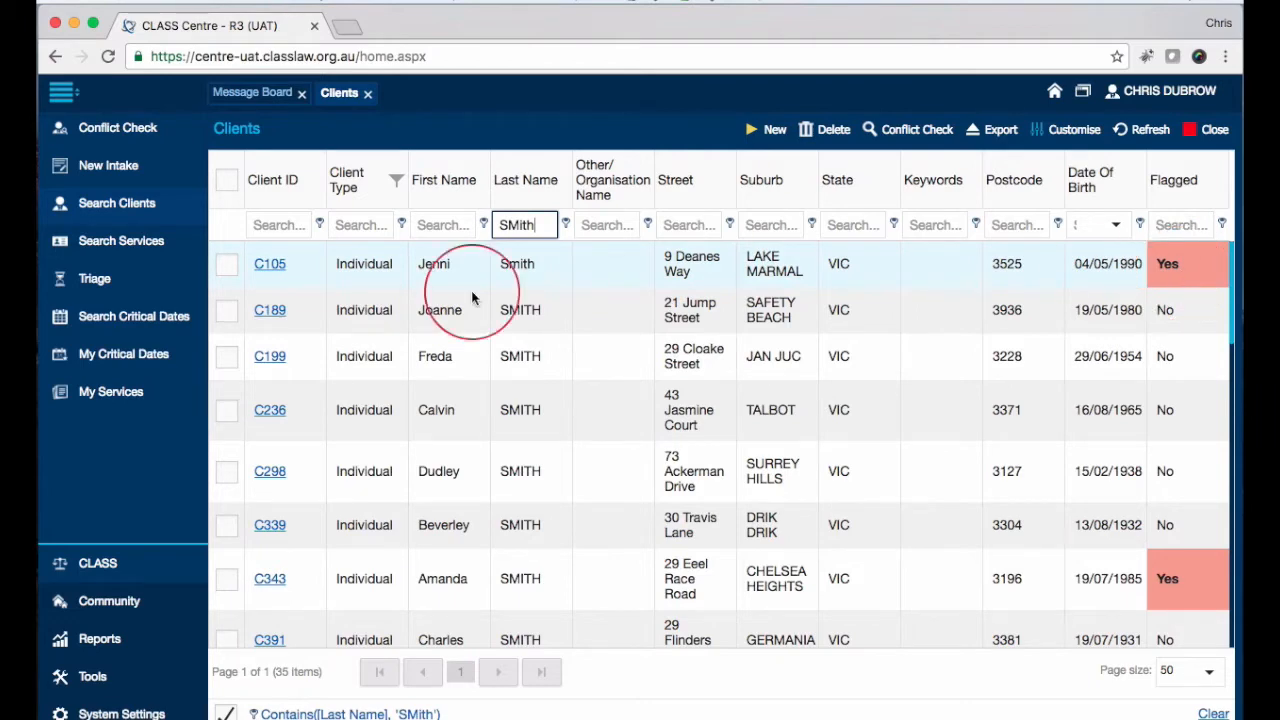
{"action": "left_click", "coordinate": [272, 410]}
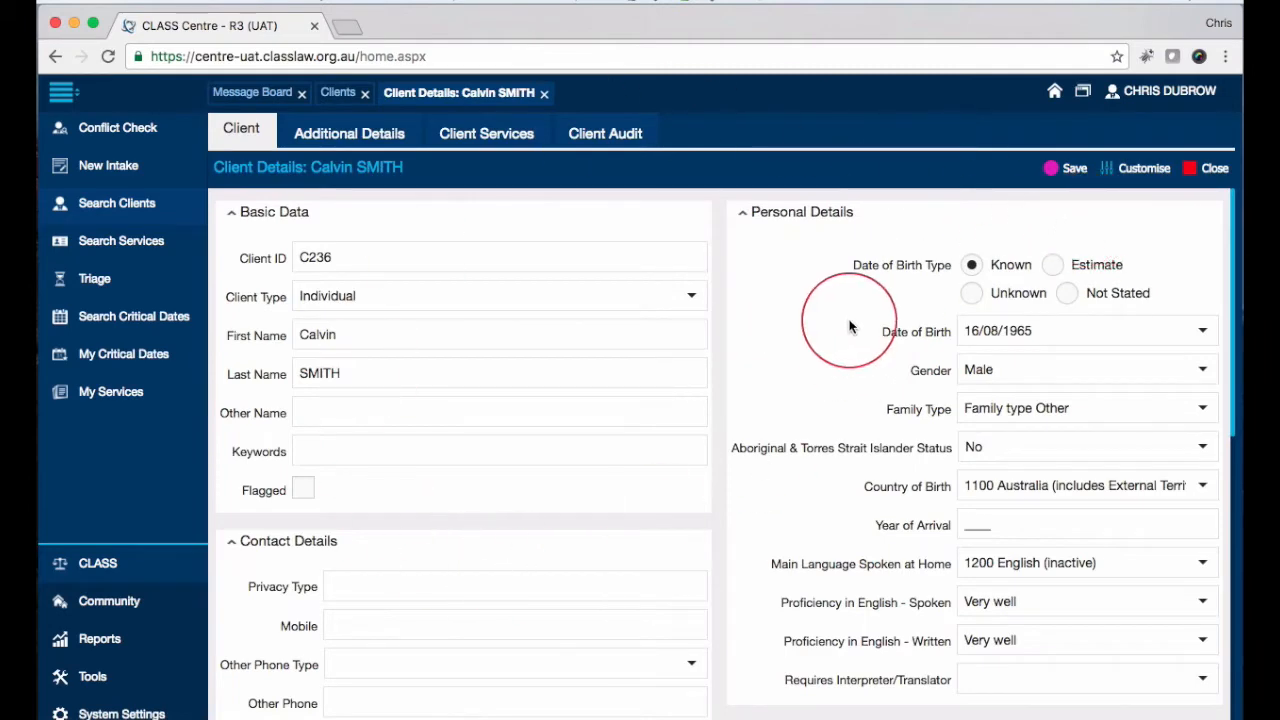
{"action": "left_click", "coordinate": [352, 137]}
{"action": "left_click", "coordinate": [486, 131]}
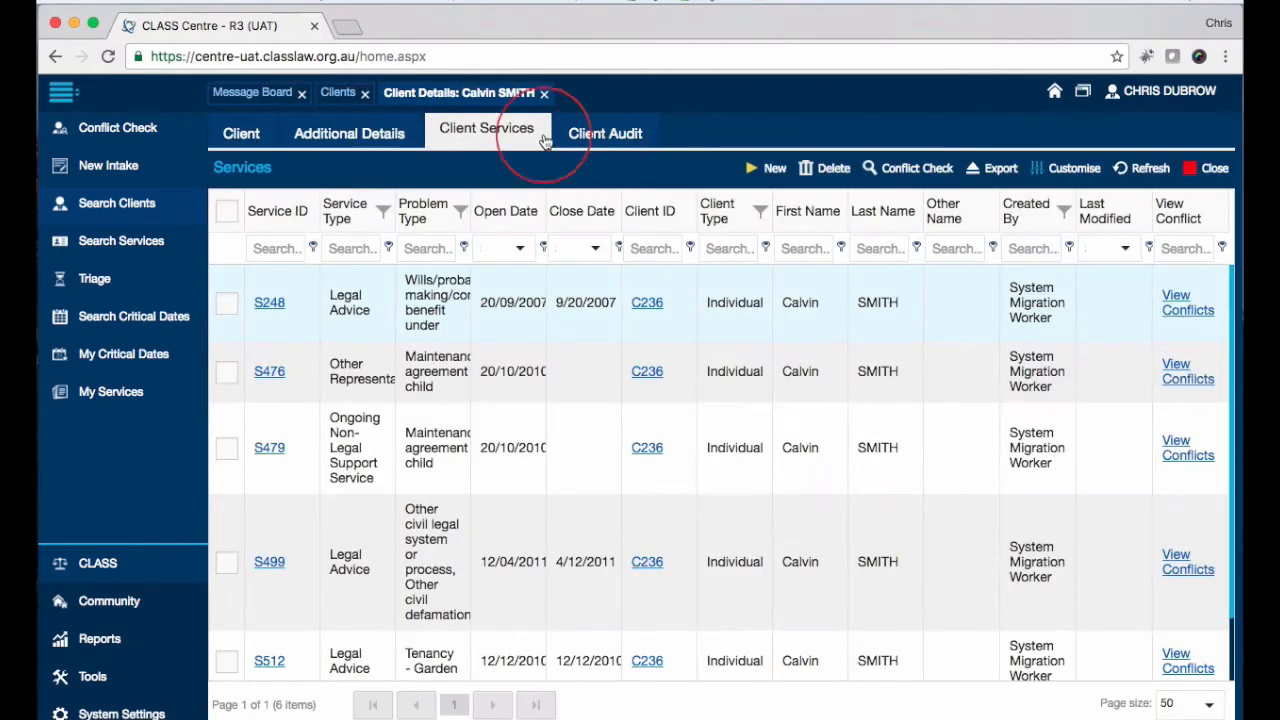
{"action": "left_click", "coordinate": [238, 136]}
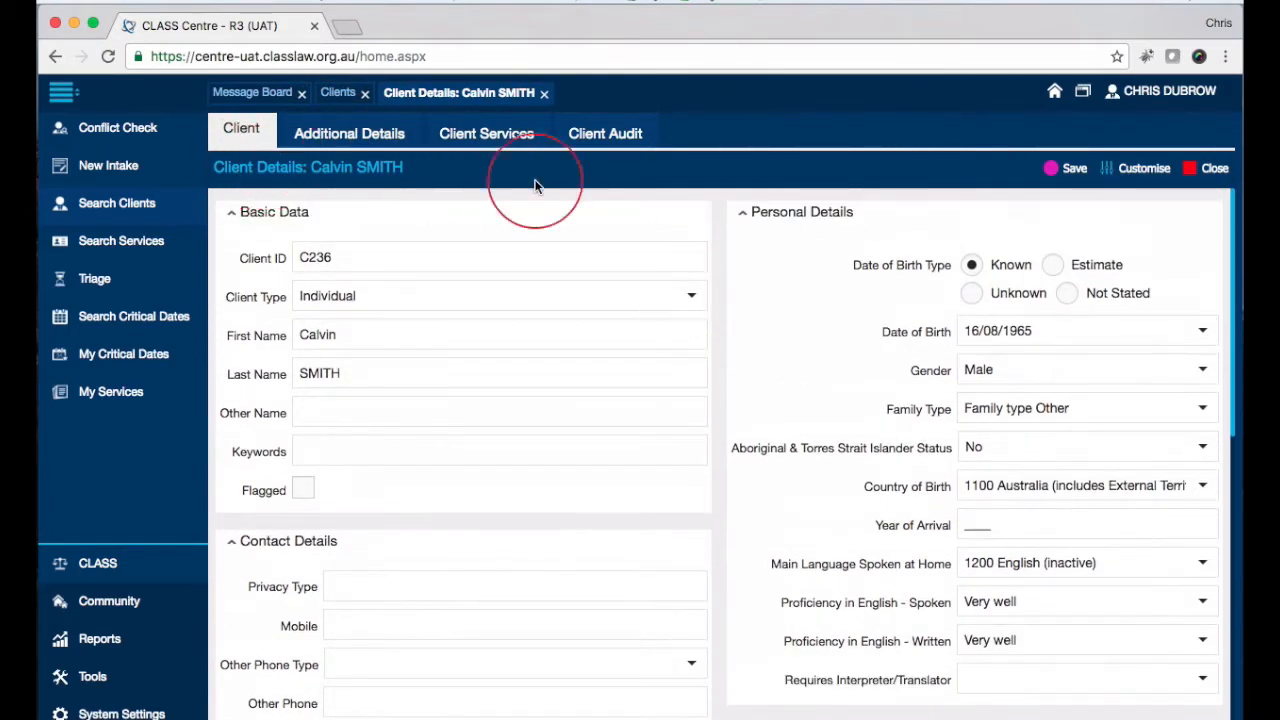
{"action": "scroll", "coordinate": [730, 242], "scroll_direction": "down", "scroll_amount": 10}
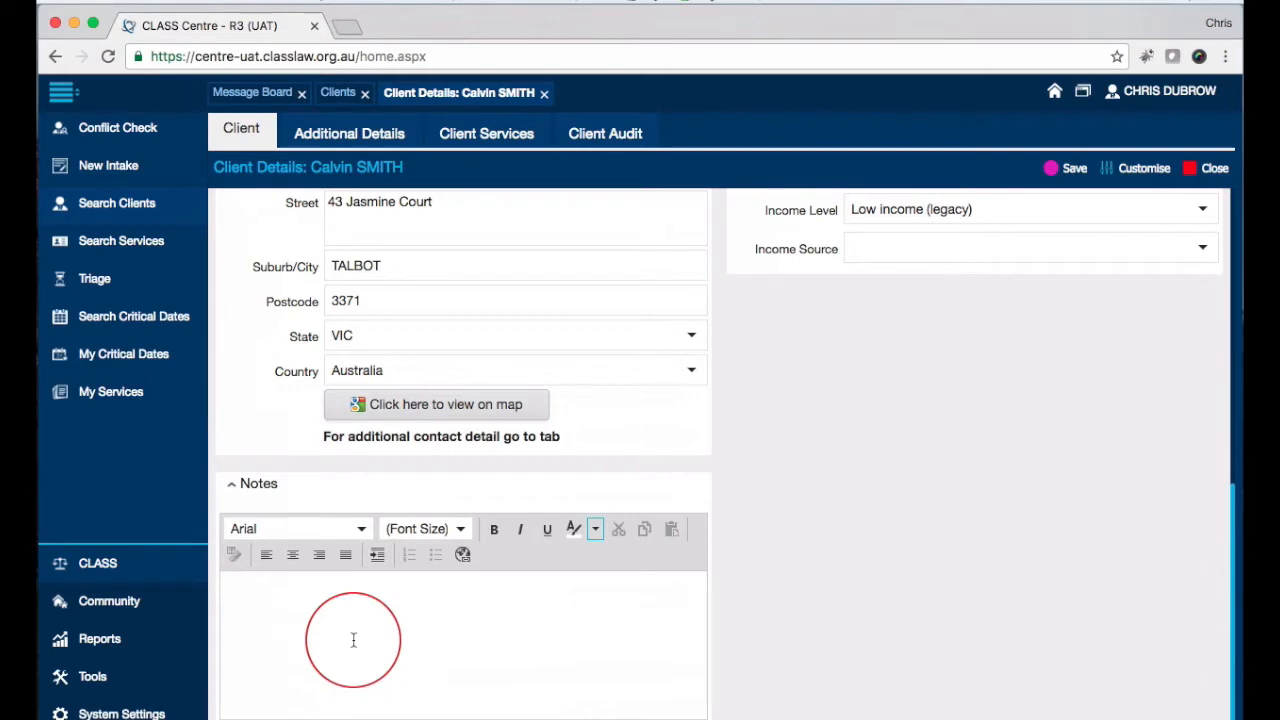
{"action": "left_click", "coordinate": [317, 608]}
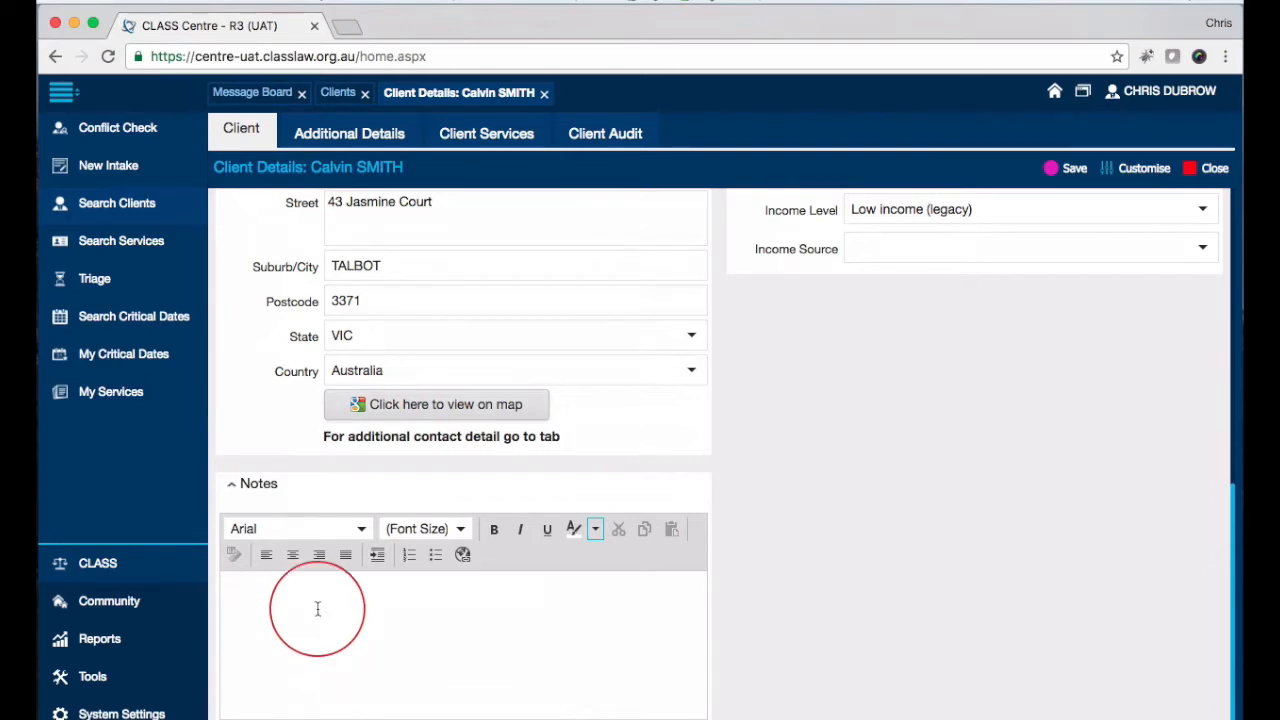
{"action": "scroll", "coordinate": [317, 609], "scroll_direction": "up", "scroll_amount": 10}
{"action": "scroll", "coordinate": [478, 605], "scroll_direction": "down", "scroll_amount": 10}
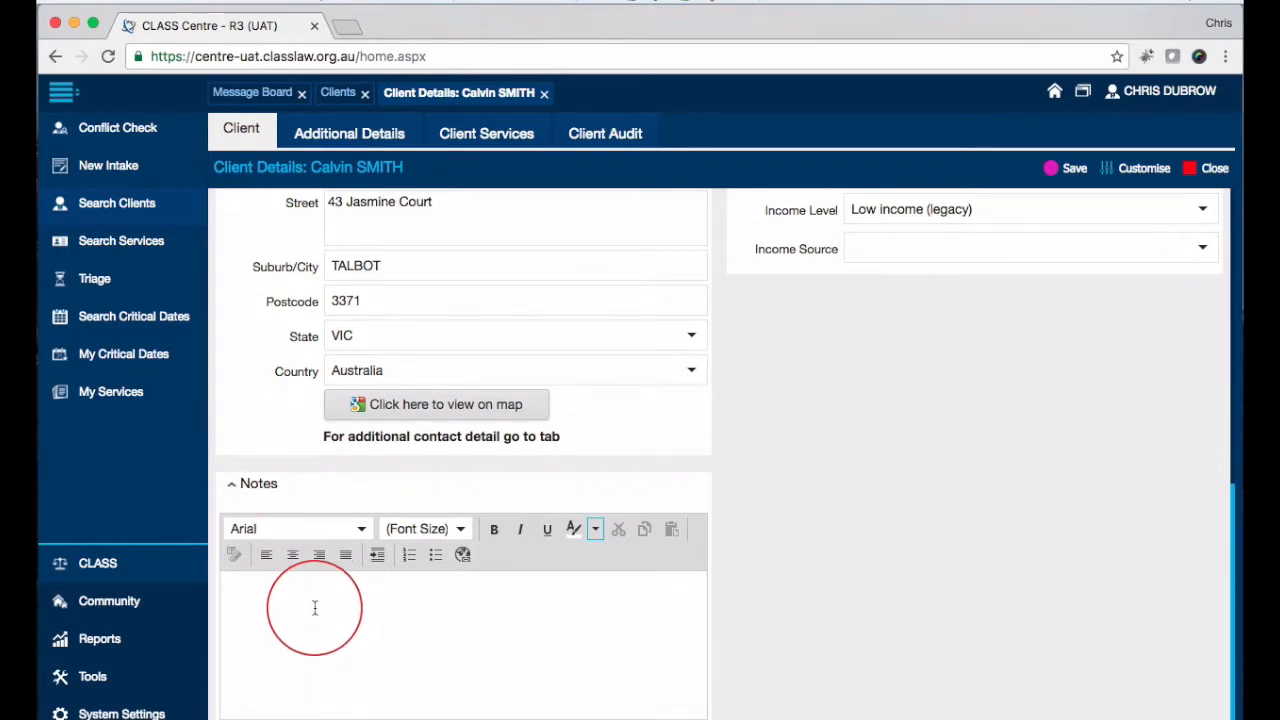
{"action": "scroll", "coordinate": [314, 608], "scroll_direction": "up", "scroll_amount": 10}
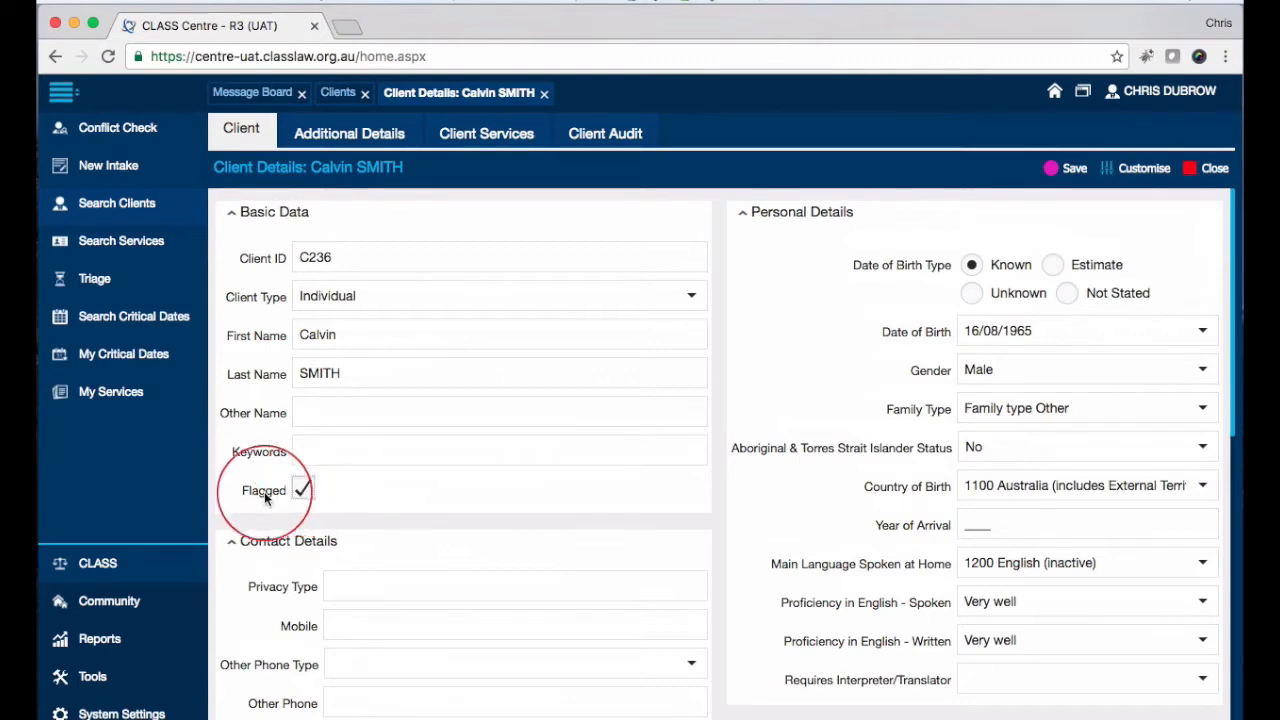
{"action": "scroll", "coordinate": [504, 492], "scroll_direction": "down", "scroll_amount": 10}
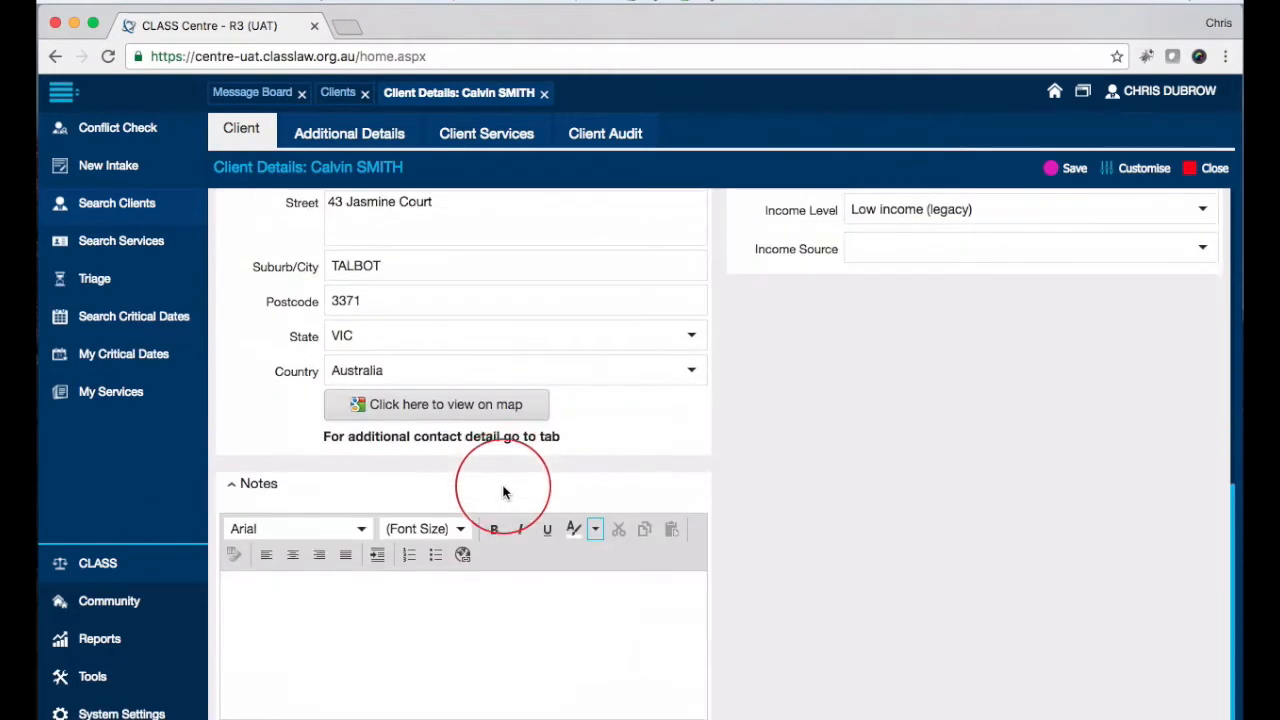
{"action": "left_click", "coordinate": [270, 591]}
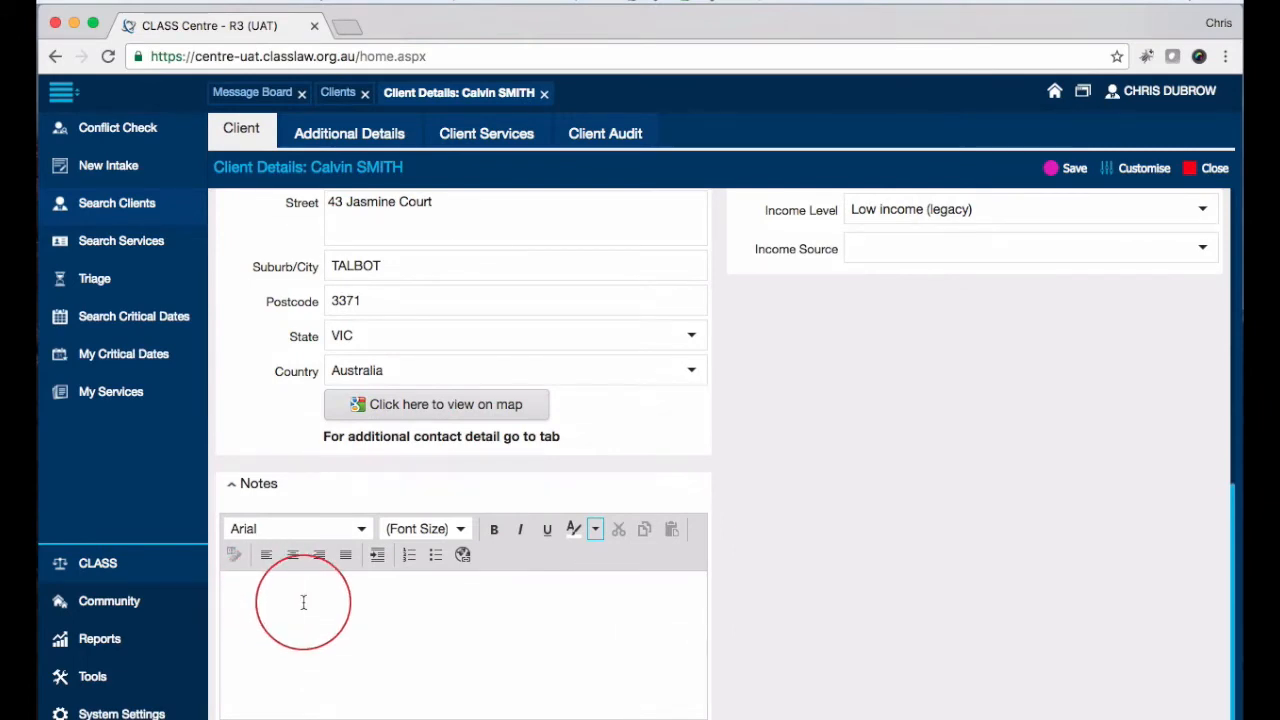
{"action": "scroll", "coordinate": [303, 602], "scroll_direction": "up", "scroll_amount": 10}
{"action": "left_click", "coordinate": [301, 381]}
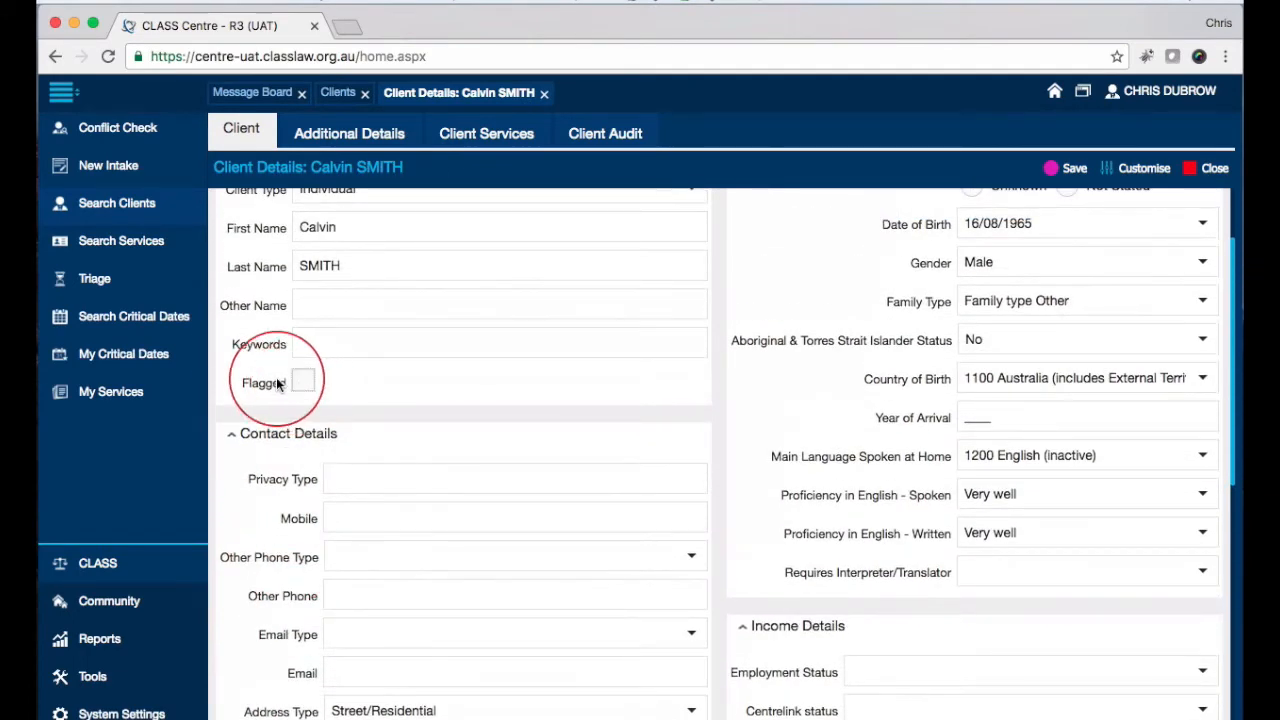
{"action": "scroll", "coordinate": [278, 384], "scroll_direction": "up", "scroll_amount": 2}
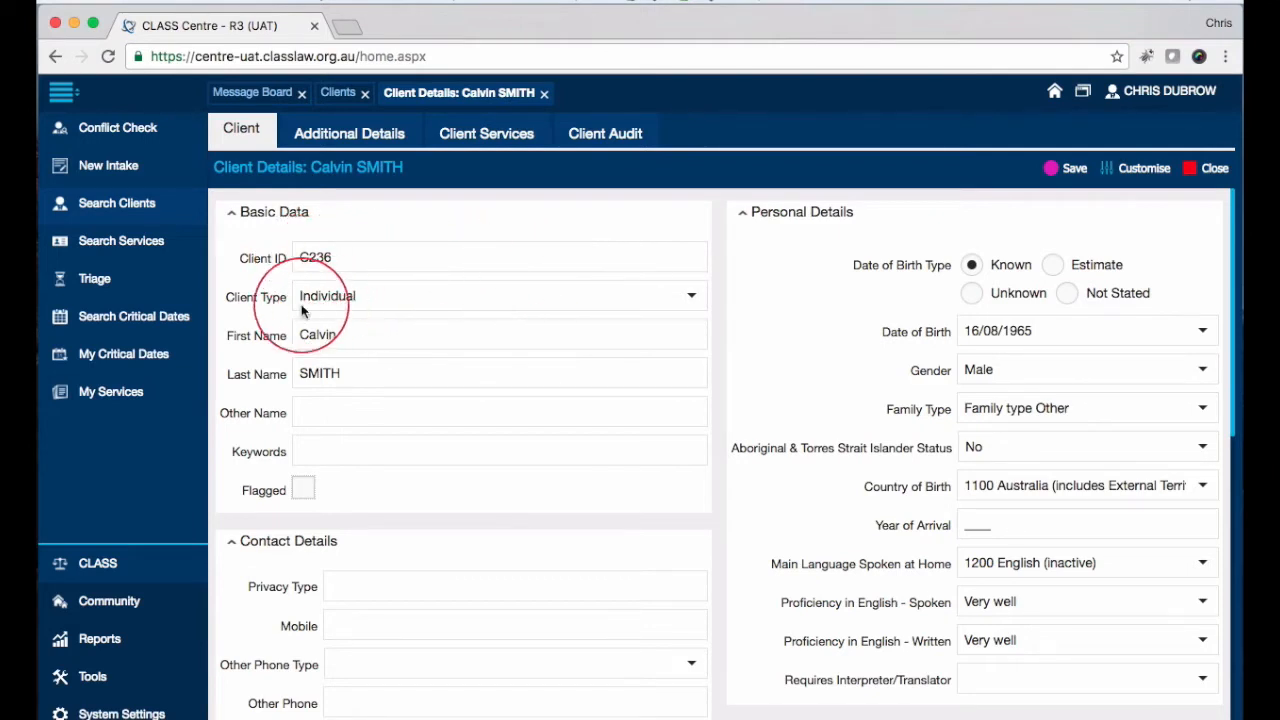
Step: Keep client type Individual and add the keyword 'Blue tie' to the record
{"action": "left_click", "coordinate": [691, 295]}
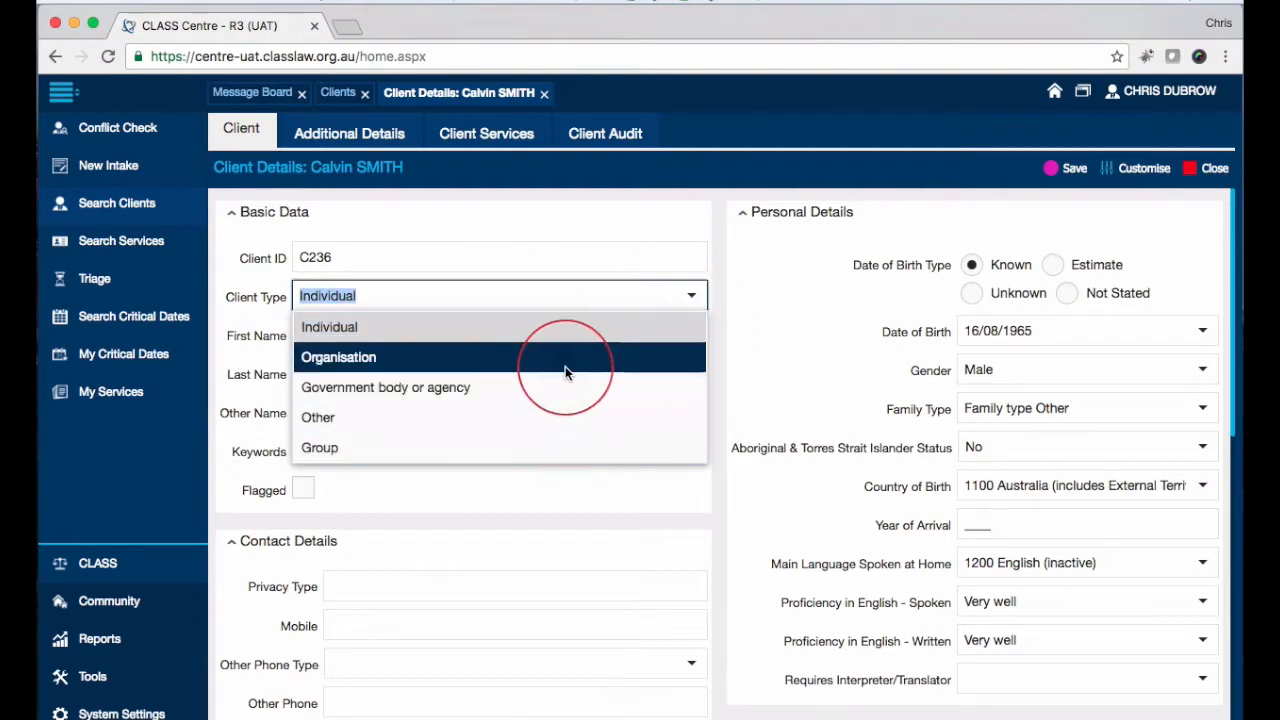
{"action": "left_click", "coordinate": [223, 335]}
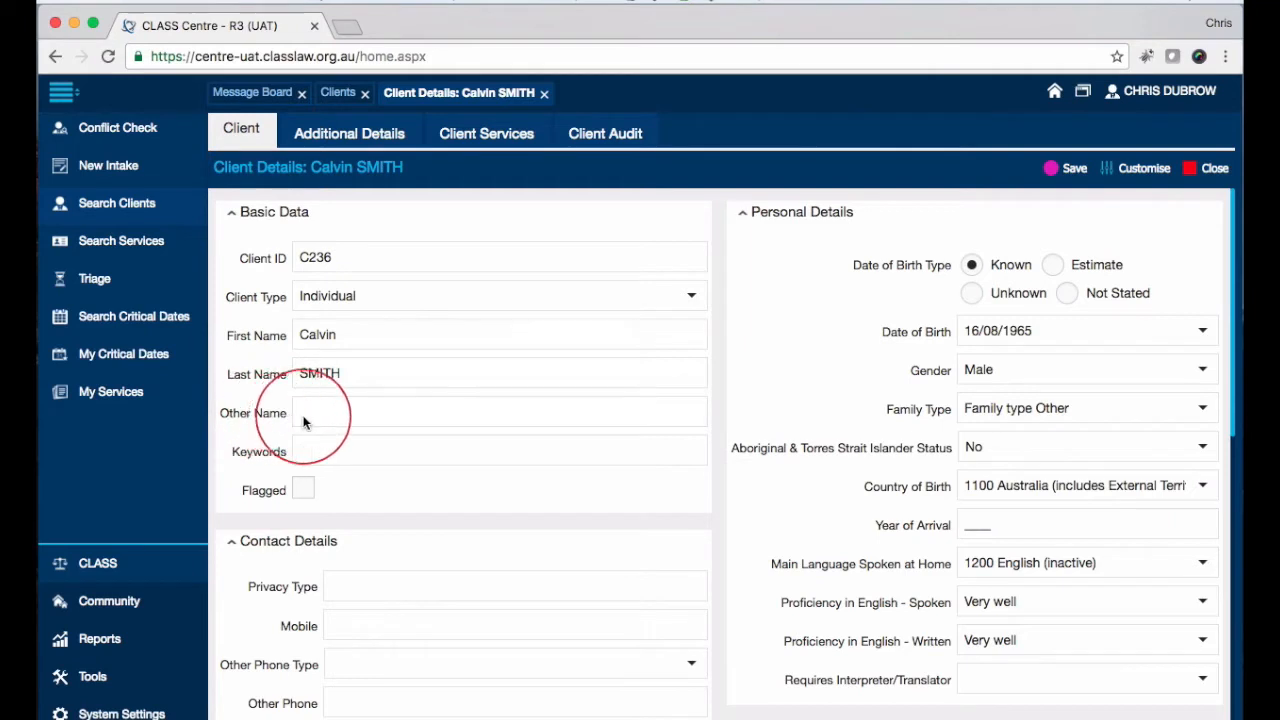
{"action": "scroll", "coordinate": [320, 395], "scroll_direction": "down", "scroll_amount": 2}
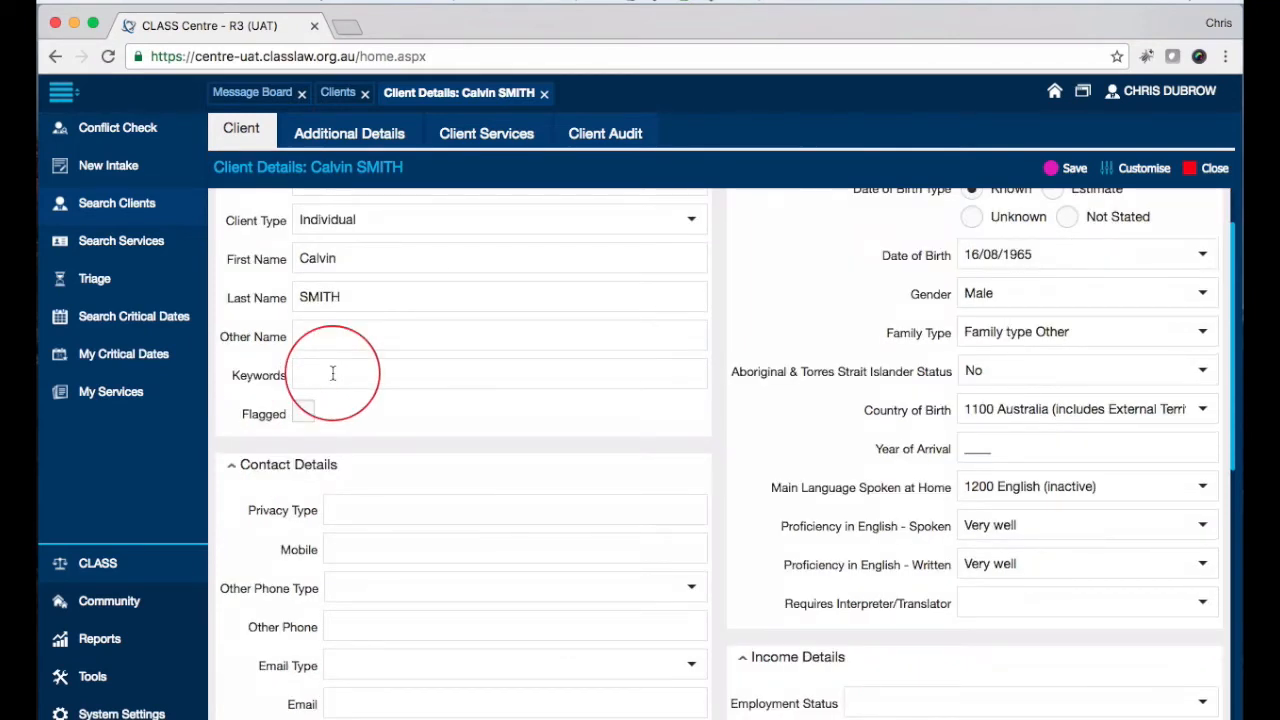
{"action": "left_click", "coordinate": [333, 373]}
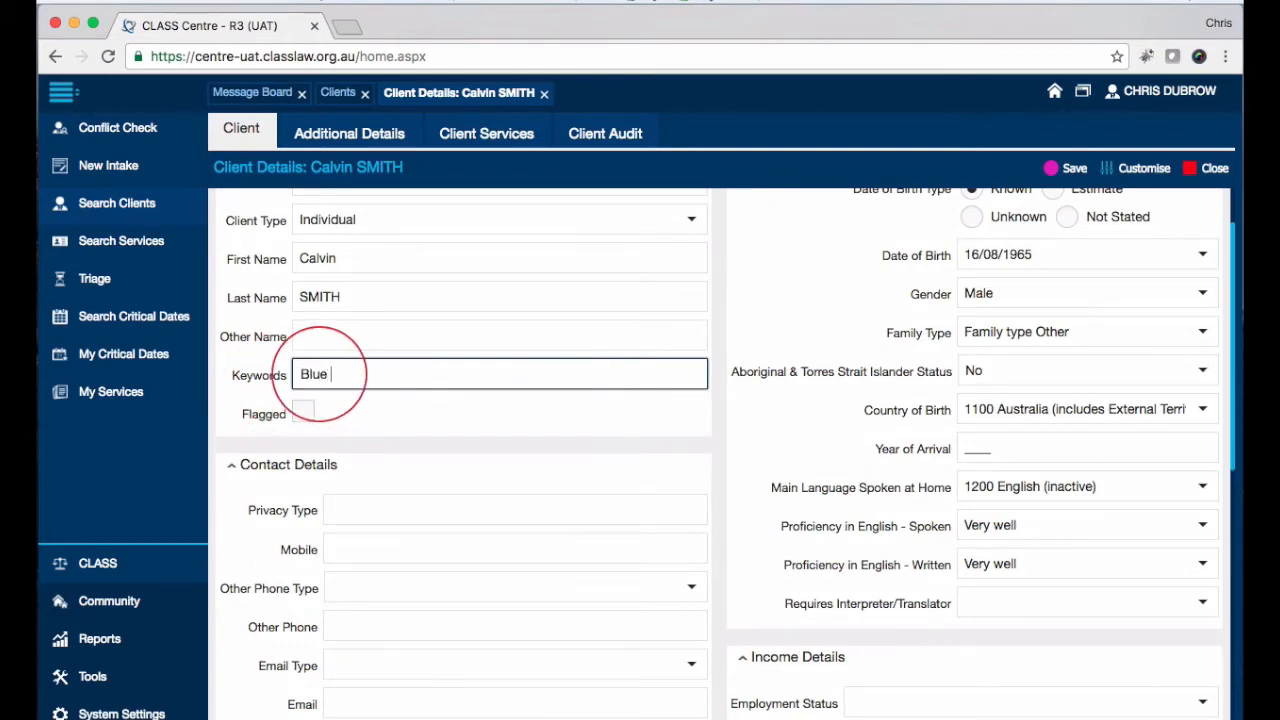
{"action": "type", "text": "Blue tie"}
{"action": "key", "text": "Return"}
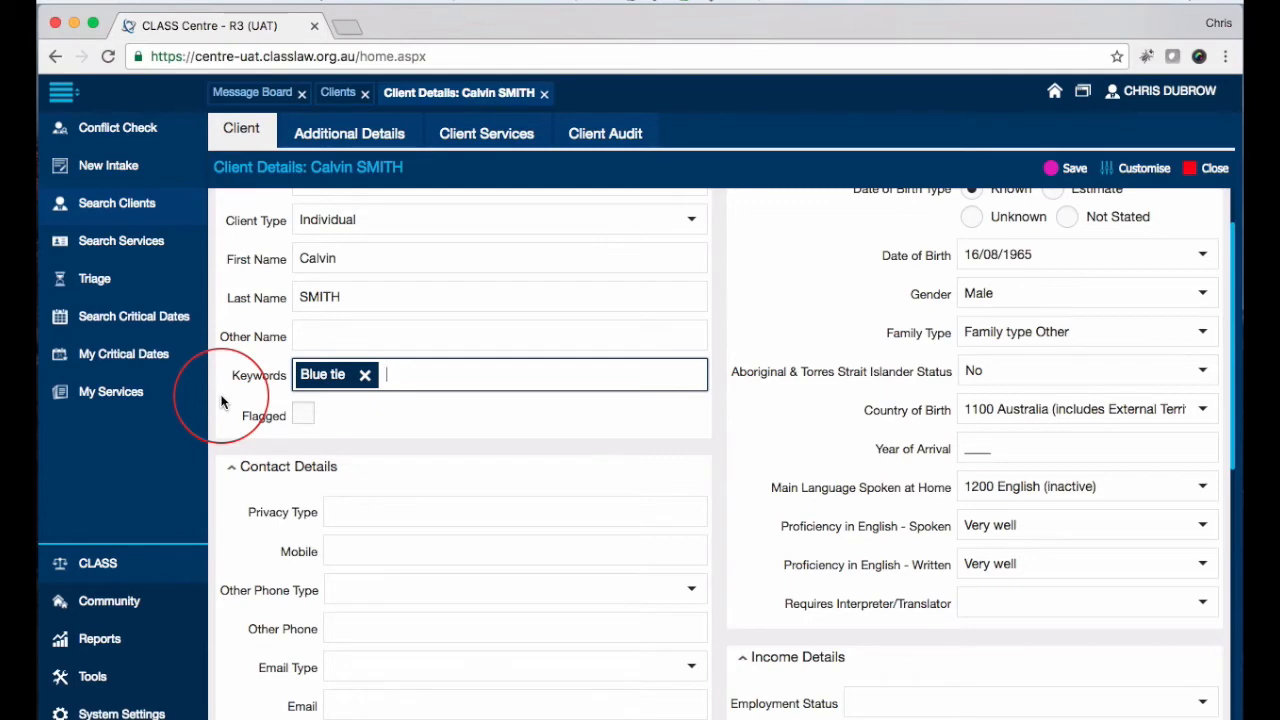
{"action": "scroll", "coordinate": [222, 401], "scroll_direction": "down", "scroll_amount": 1}
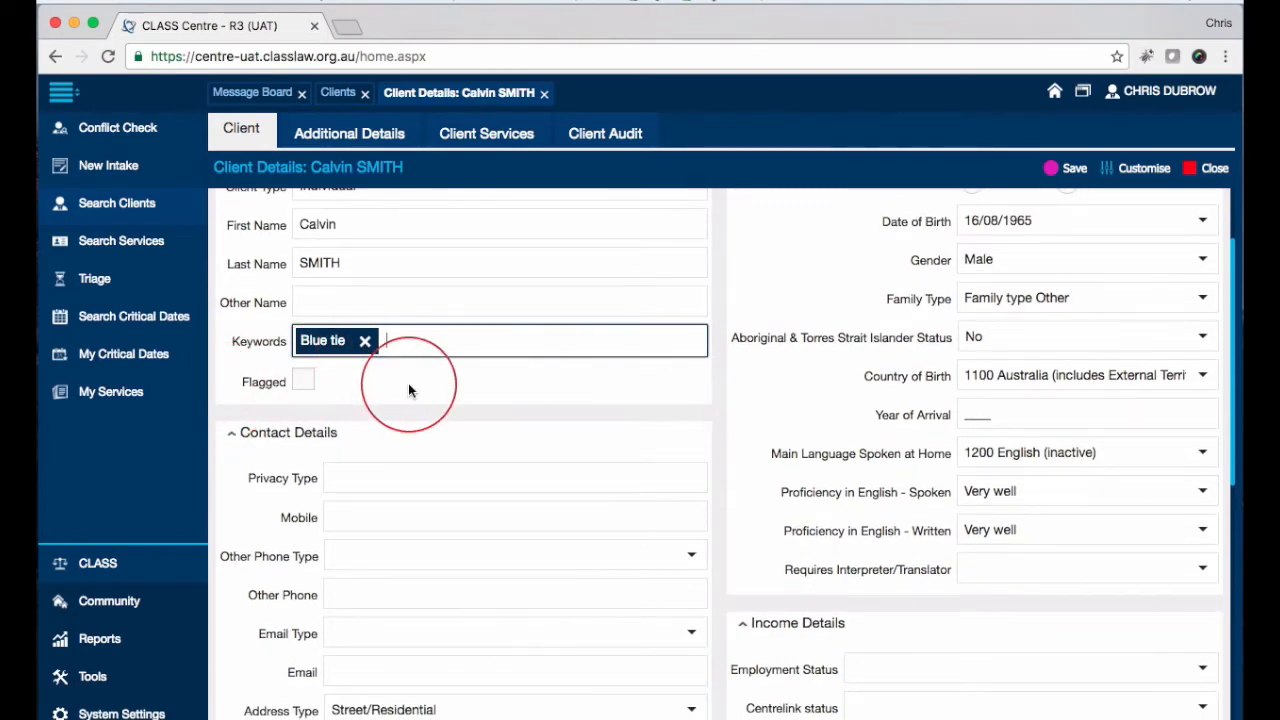
{"action": "scroll", "coordinate": [408, 384], "scroll_direction": "down", "scroll_amount": 1}
{"action": "scroll", "coordinate": [236, 340], "scroll_direction": "up", "scroll_amount": 2}
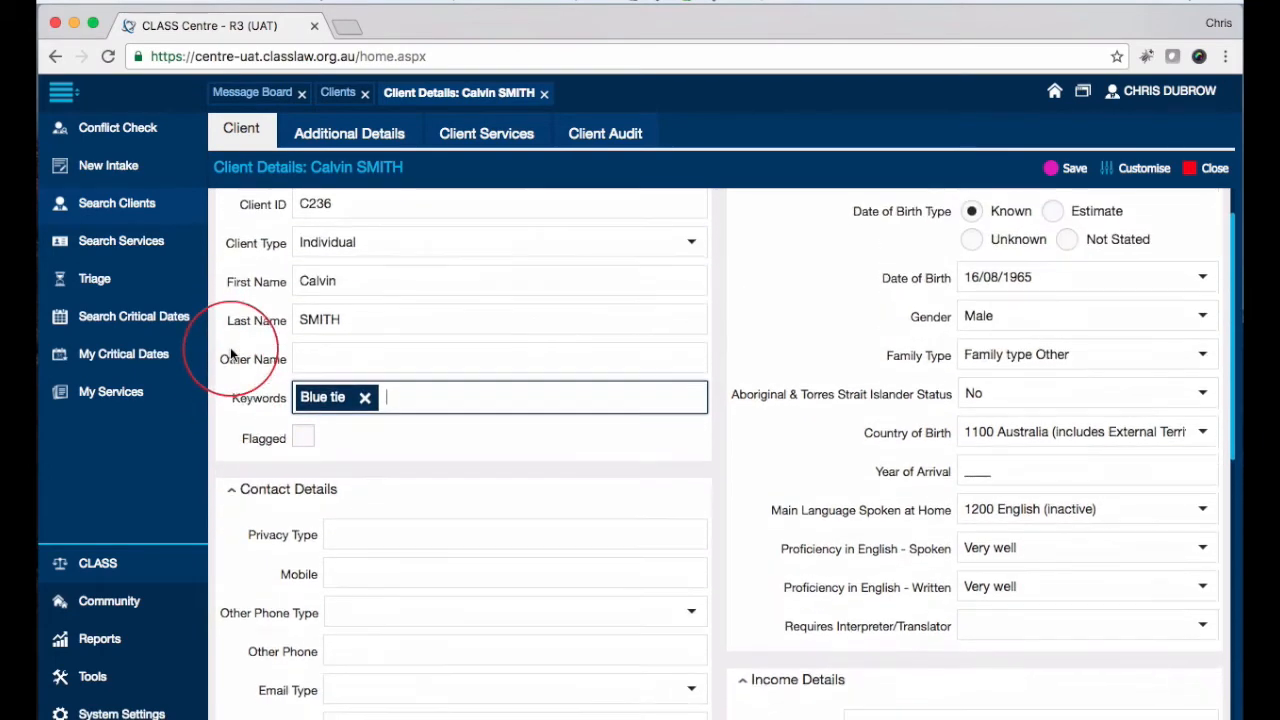
{"action": "scroll", "coordinate": [229, 437], "scroll_direction": "down", "scroll_amount": 3}
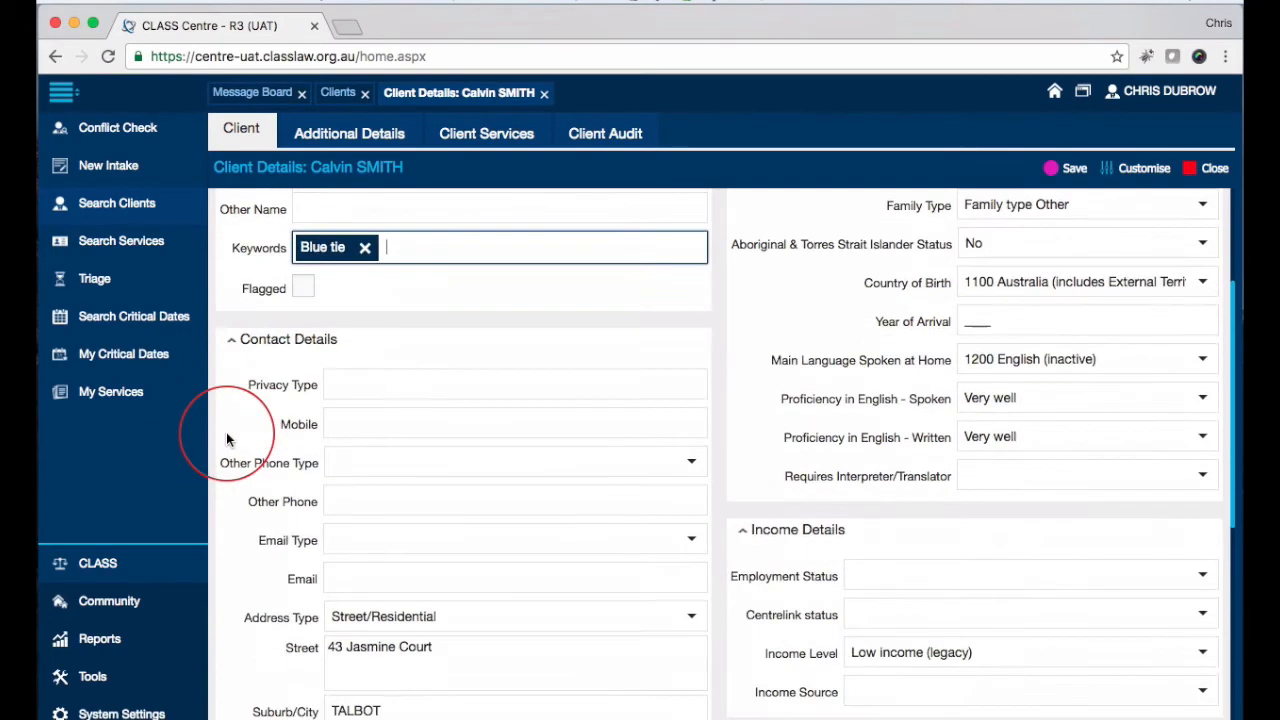
{"action": "scroll", "coordinate": [260, 400], "scroll_direction": "up", "scroll_amount": 1}
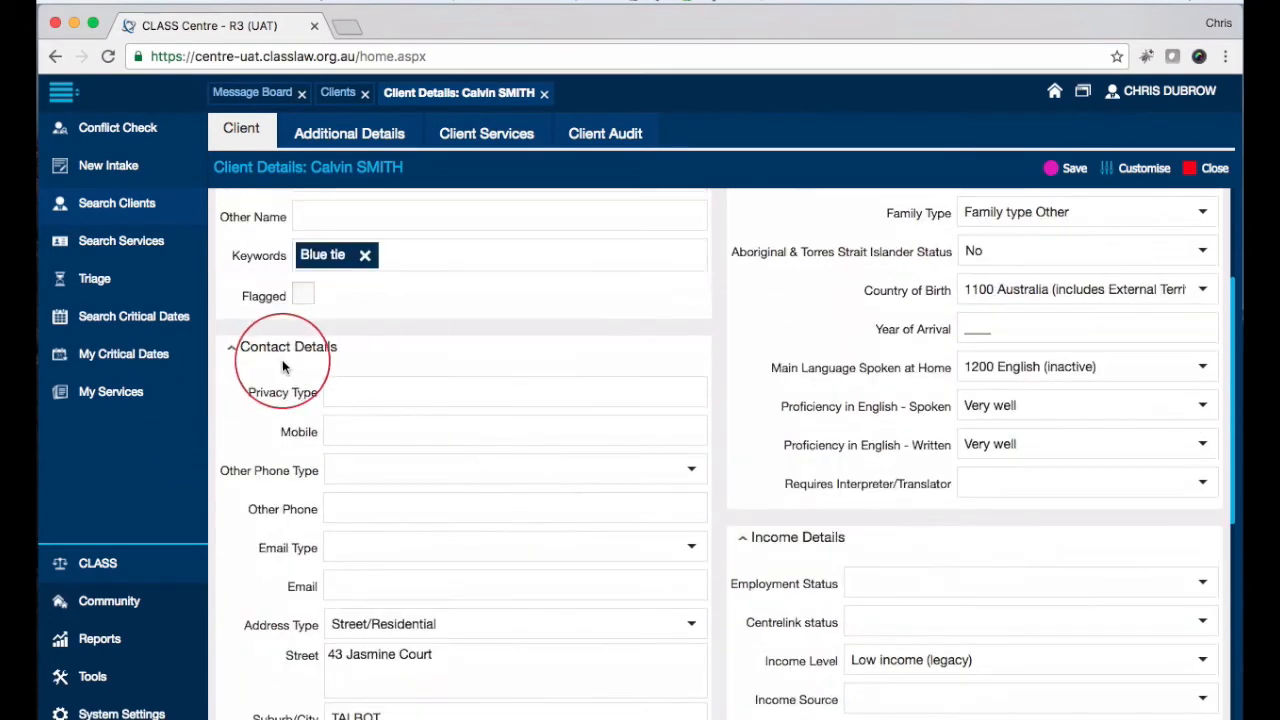
{"action": "left_click", "coordinate": [231, 352]}
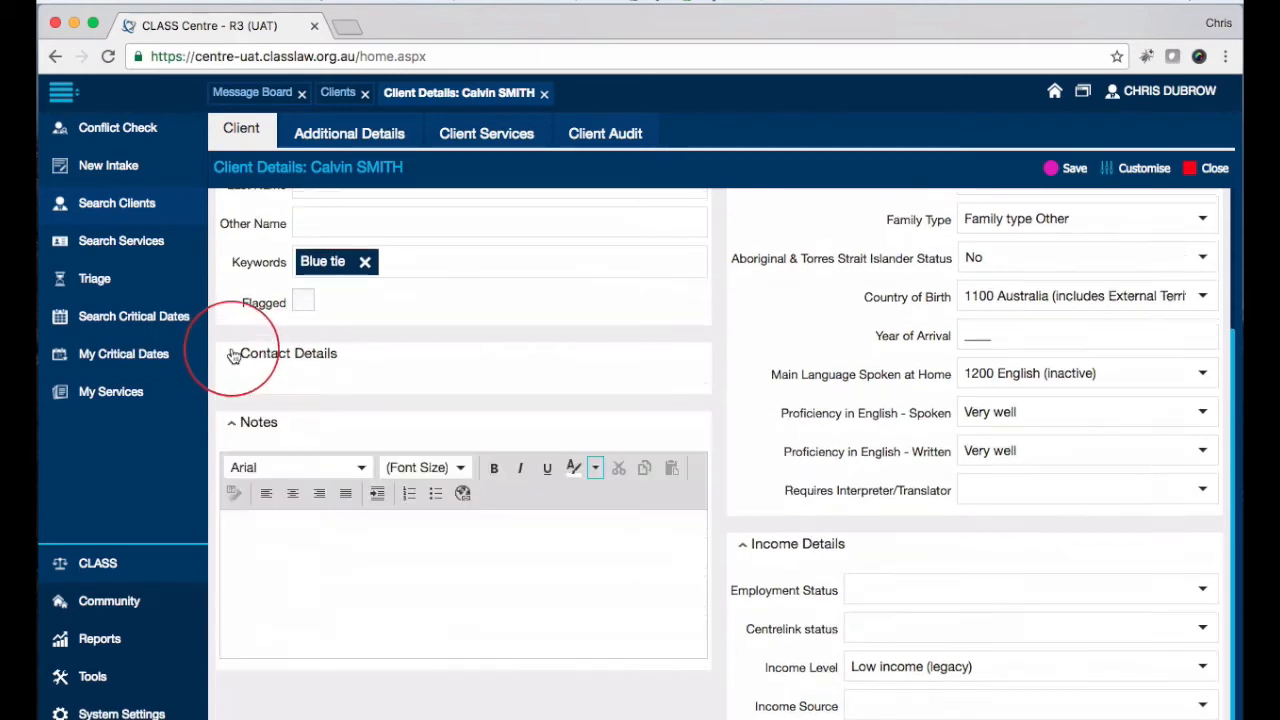
{"action": "left_click", "coordinate": [231, 355]}
{"action": "scroll", "coordinate": [228, 411], "scroll_direction": "down", "scroll_amount": 3}
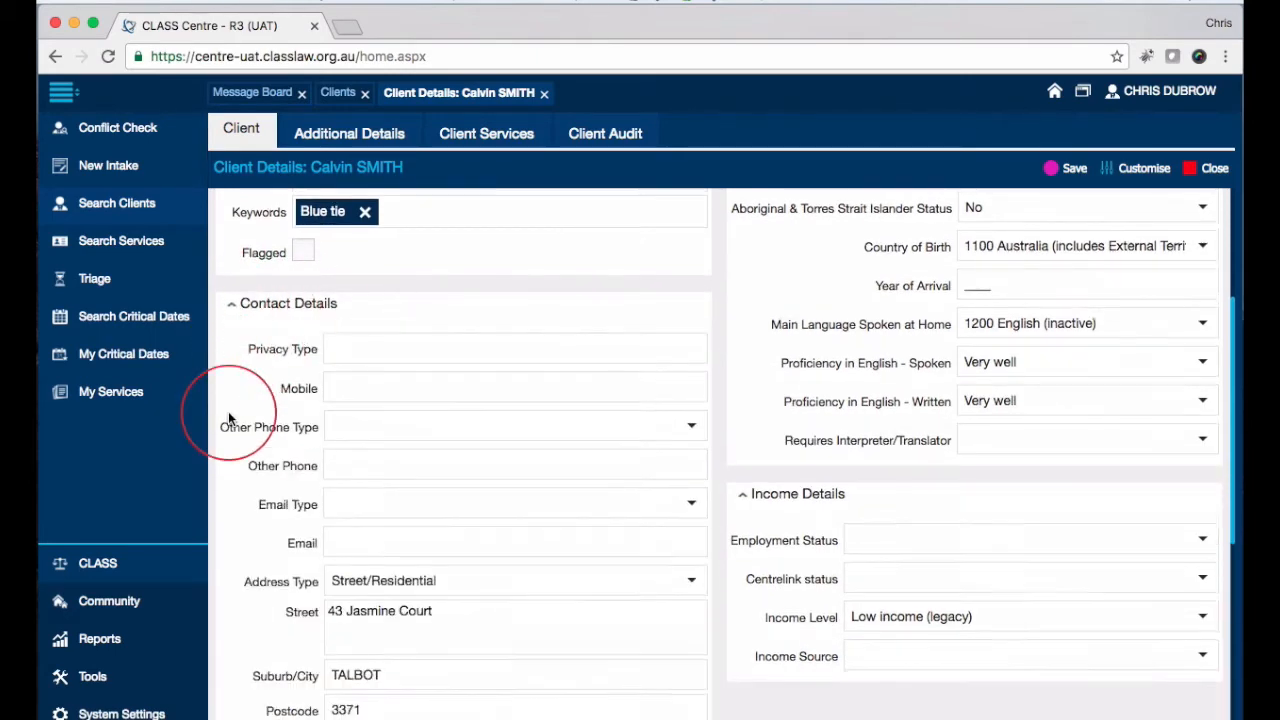
{"action": "left_click", "coordinate": [631, 291]}
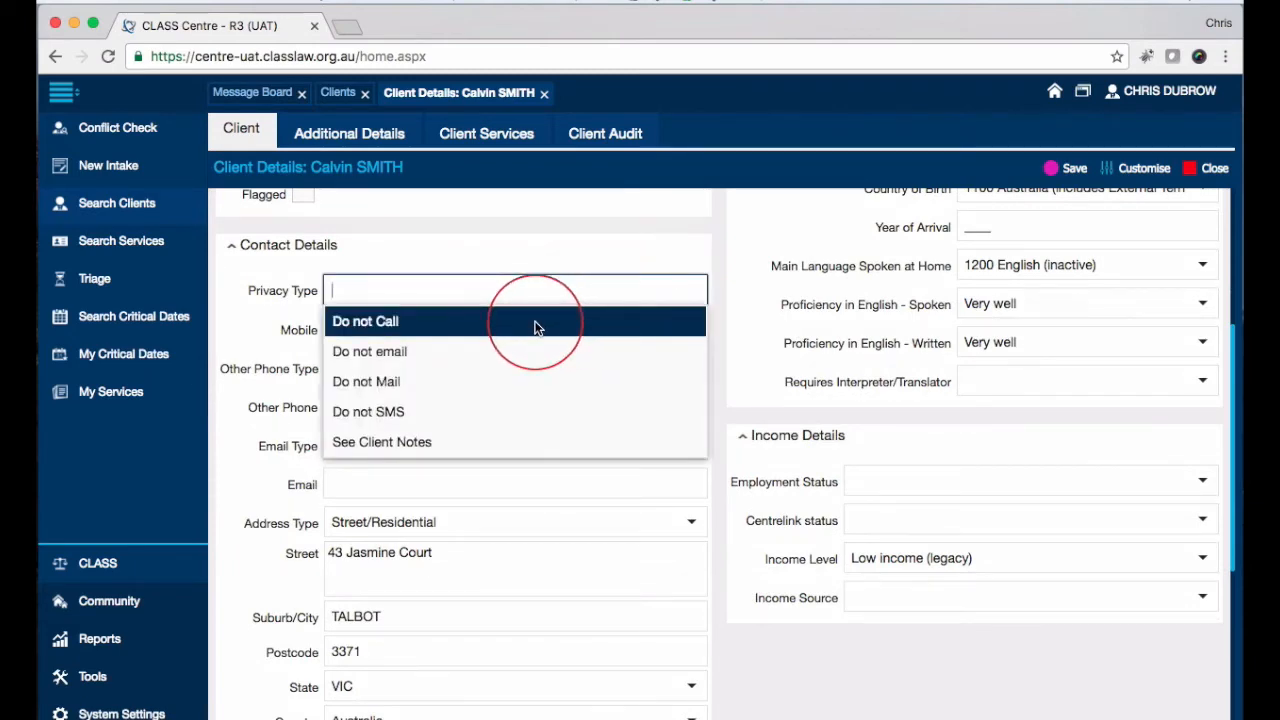
{"action": "left_click", "coordinate": [535, 328]}
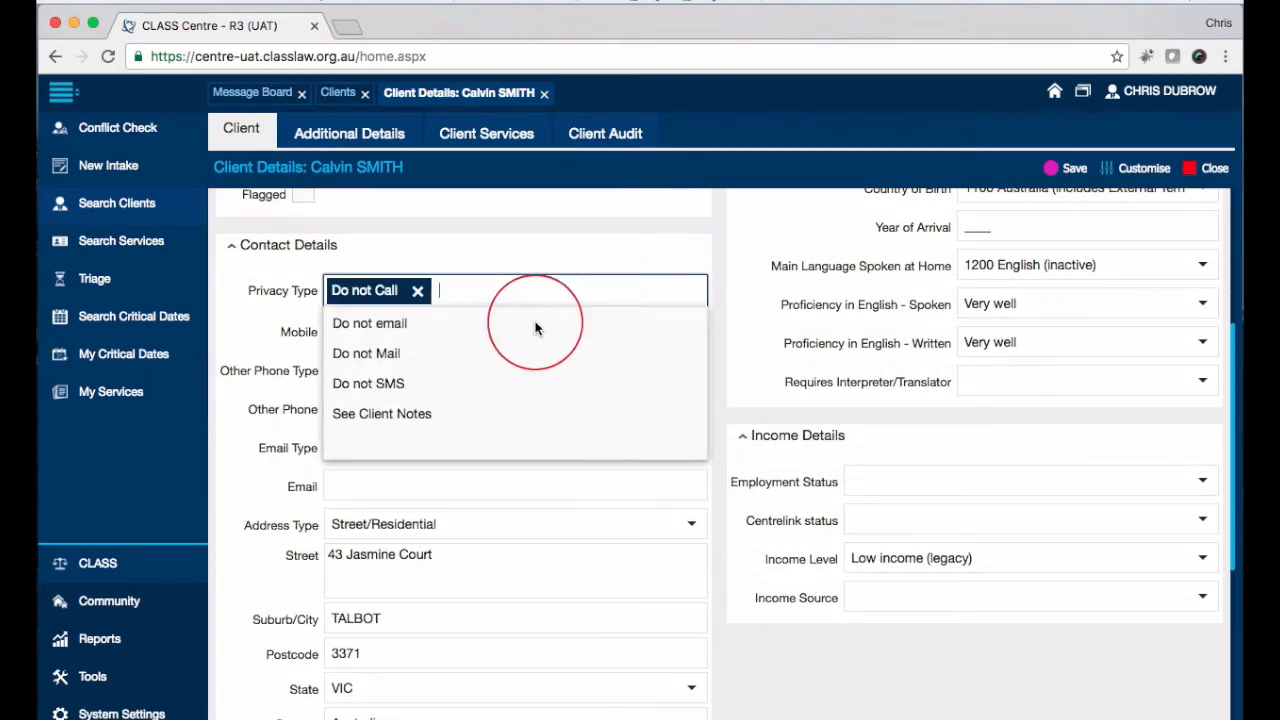
{"action": "left_click", "coordinate": [466, 352]}
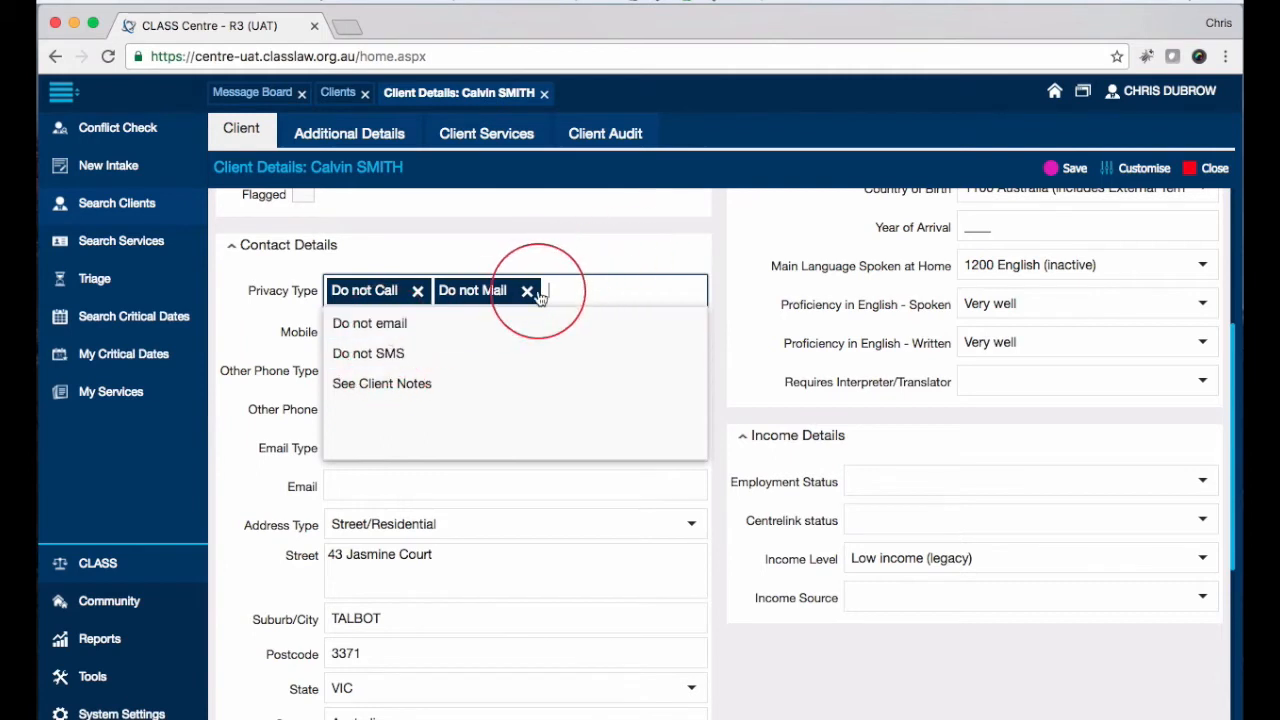
{"action": "left_click", "coordinate": [404, 382]}
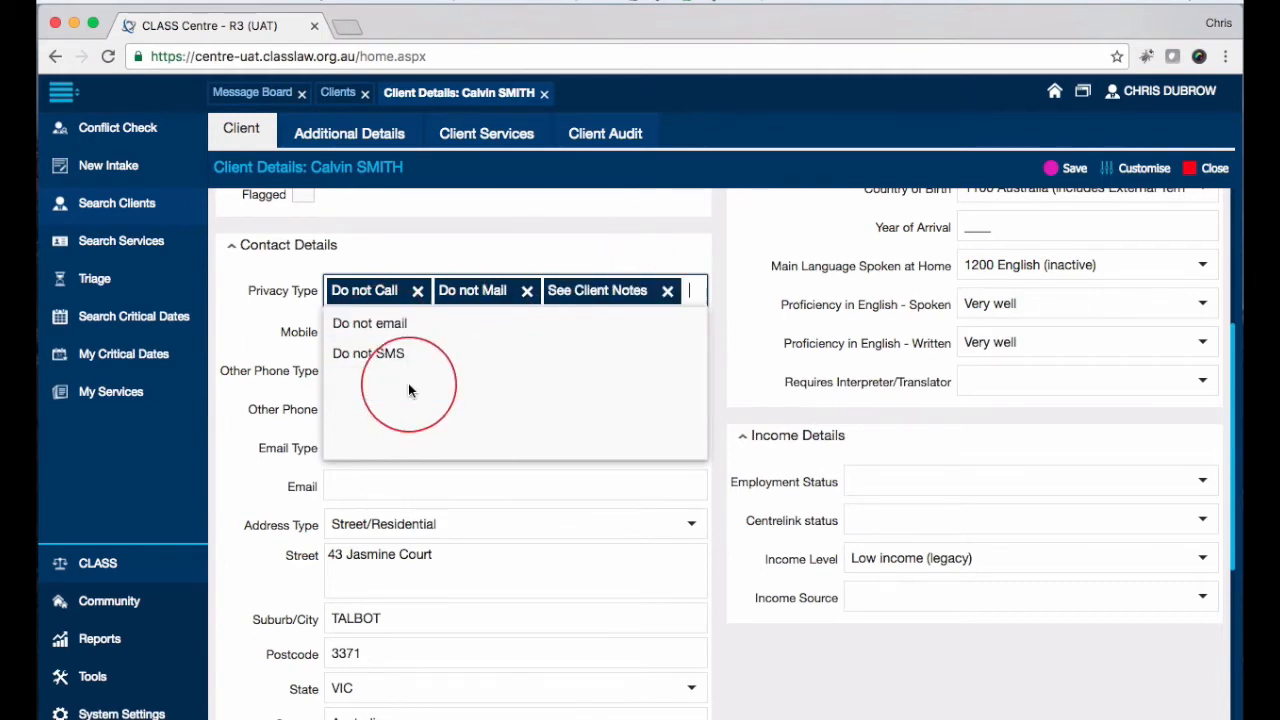
{"action": "left_click", "coordinate": [533, 297]}
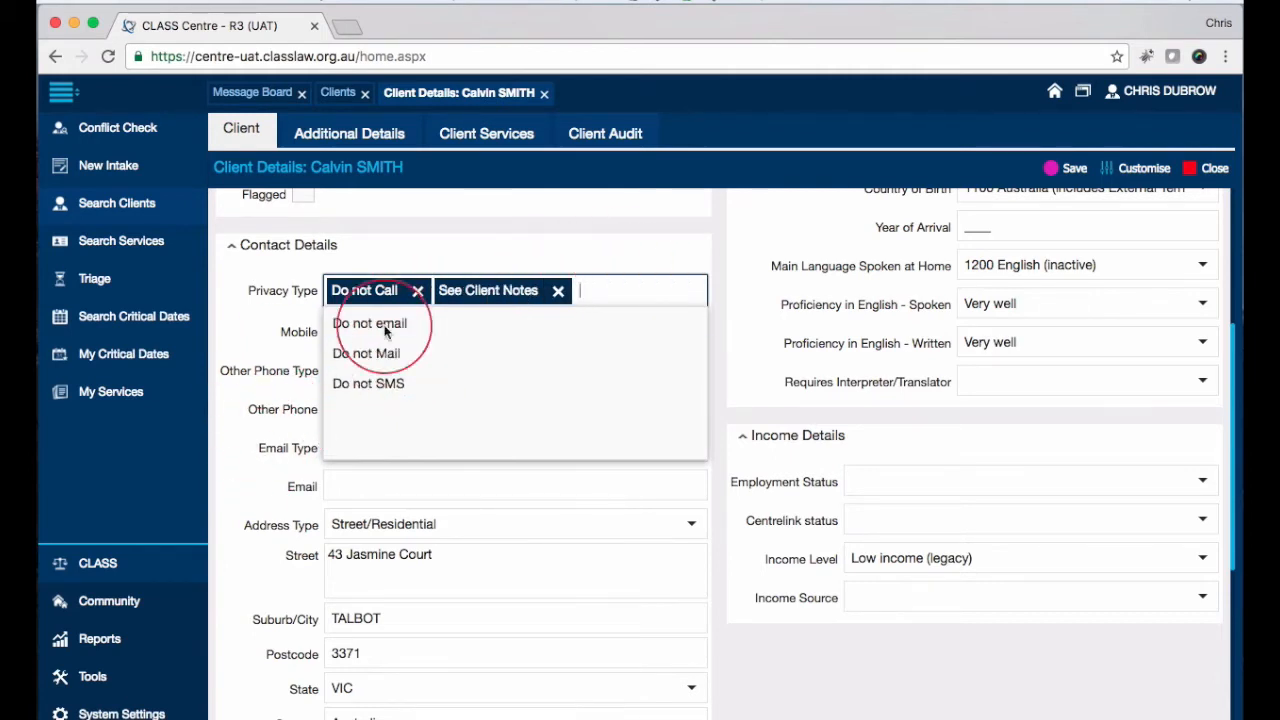
{"action": "scroll", "coordinate": [271, 686], "scroll_direction": "down", "scroll_amount": 5}
{"action": "scroll", "coordinate": [251, 394], "scroll_direction": "up", "scroll_amount": 6}
{"action": "left_click", "coordinate": [443, 557]}
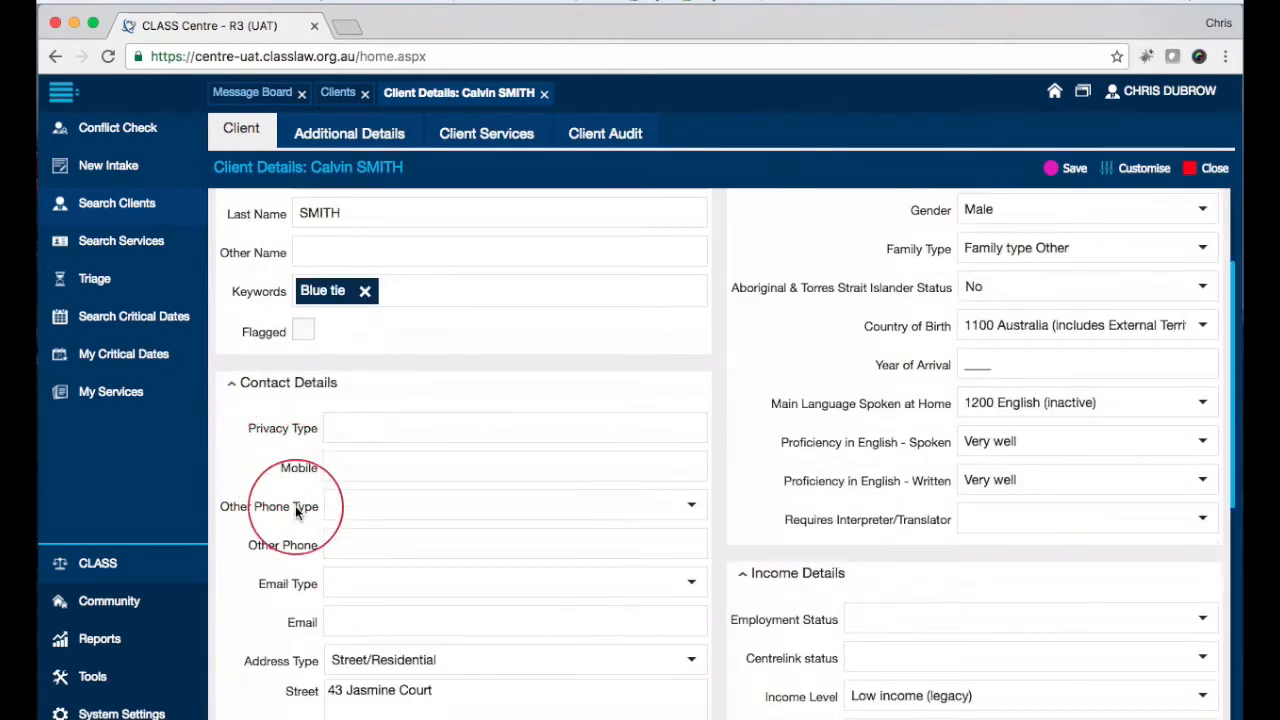
{"action": "left_click", "coordinate": [350, 465]}
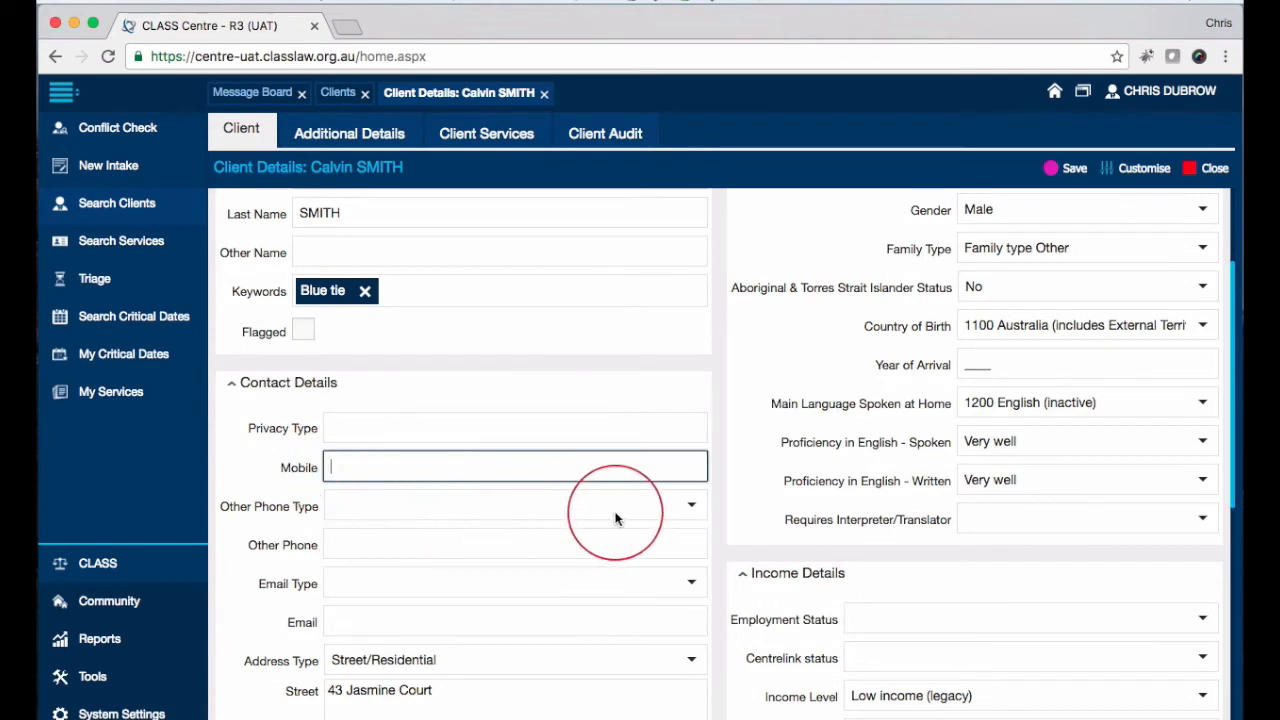
{"action": "left_click", "coordinate": [691, 505]}
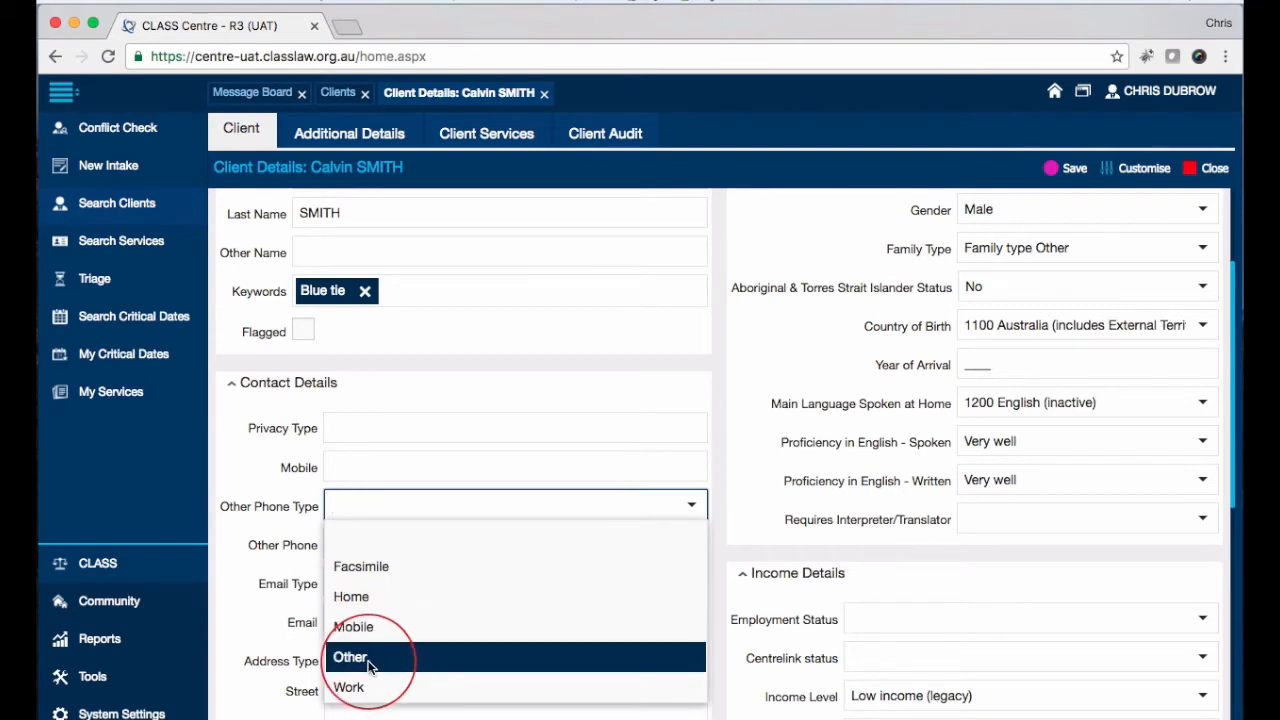
{"action": "left_click", "coordinate": [216, 530]}
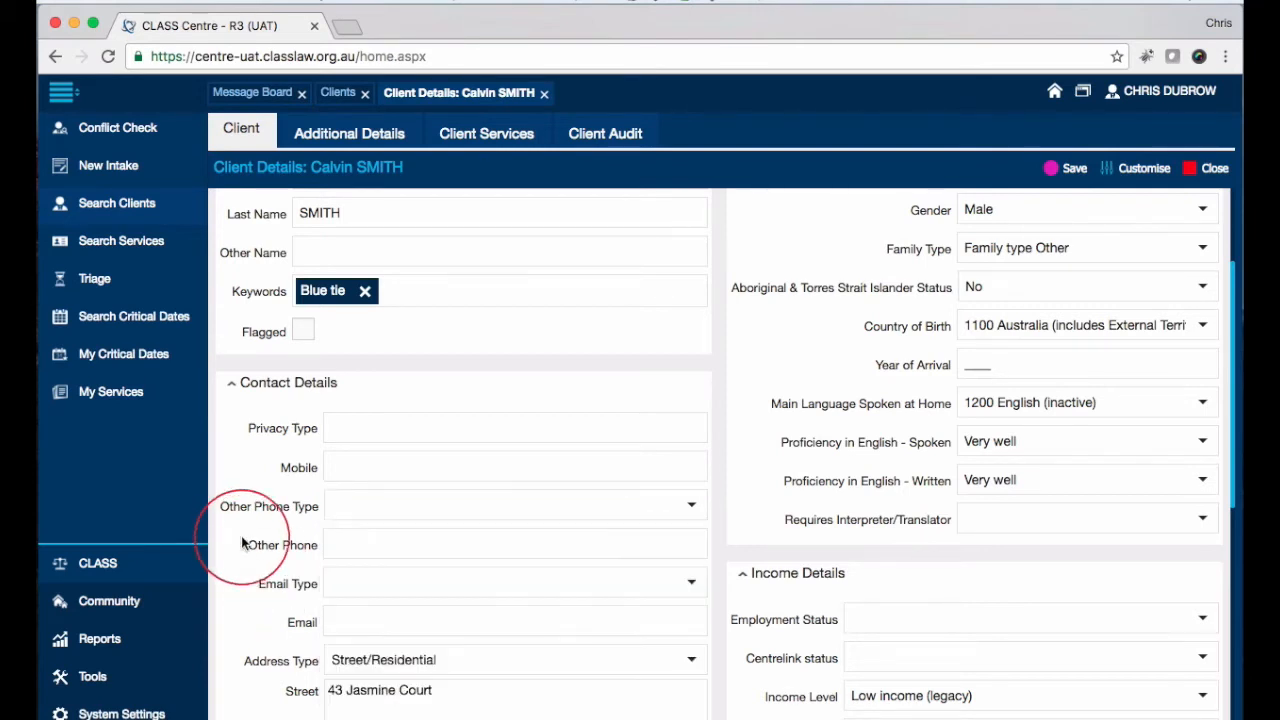
{"action": "left_click", "coordinate": [354, 468]}
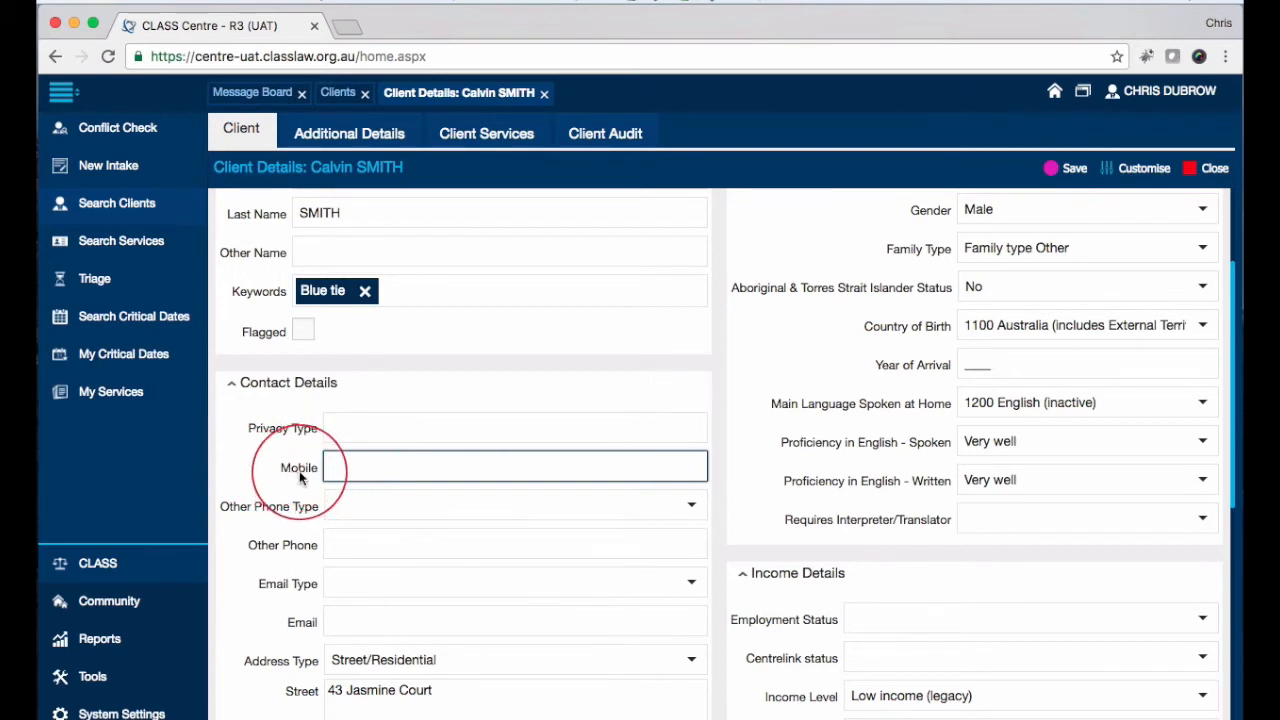
{"action": "scroll", "coordinate": [299, 477], "scroll_direction": "down", "scroll_amount": 1}
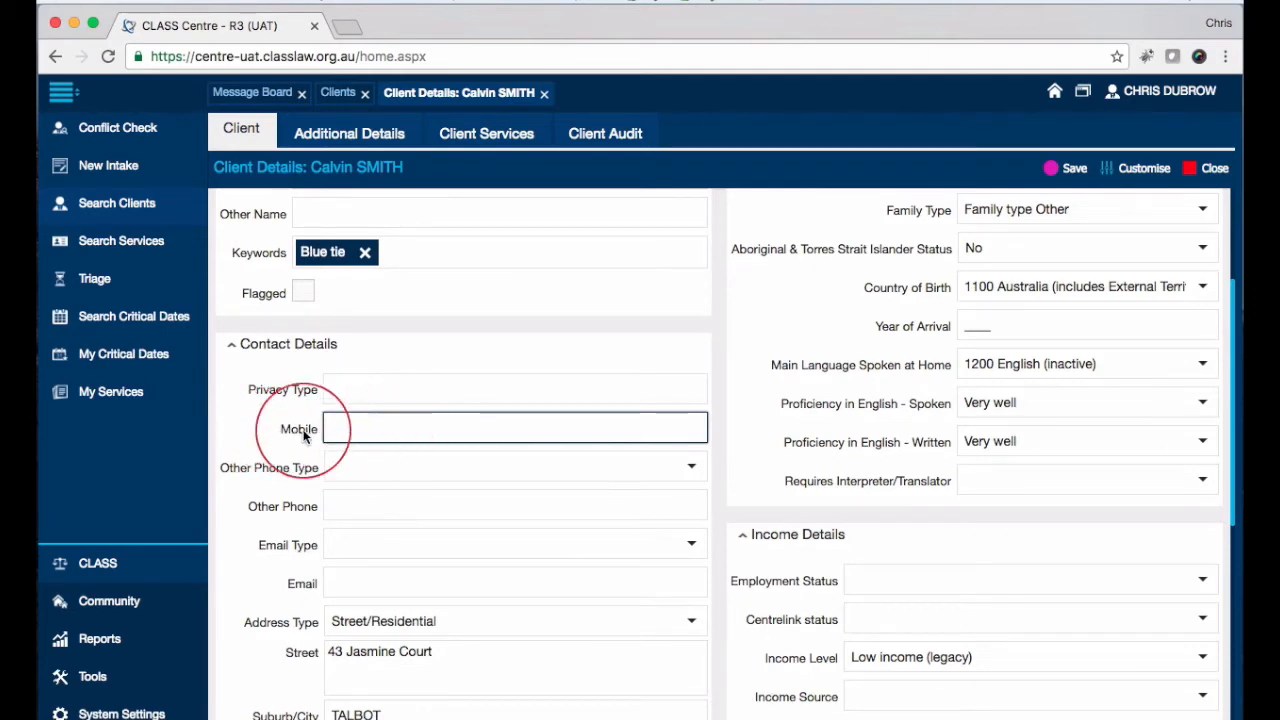
{"action": "scroll", "coordinate": [289, 427], "scroll_direction": "down", "scroll_amount": 2}
{"action": "scroll", "coordinate": [290, 388], "scroll_direction": "down", "scroll_amount": 1}
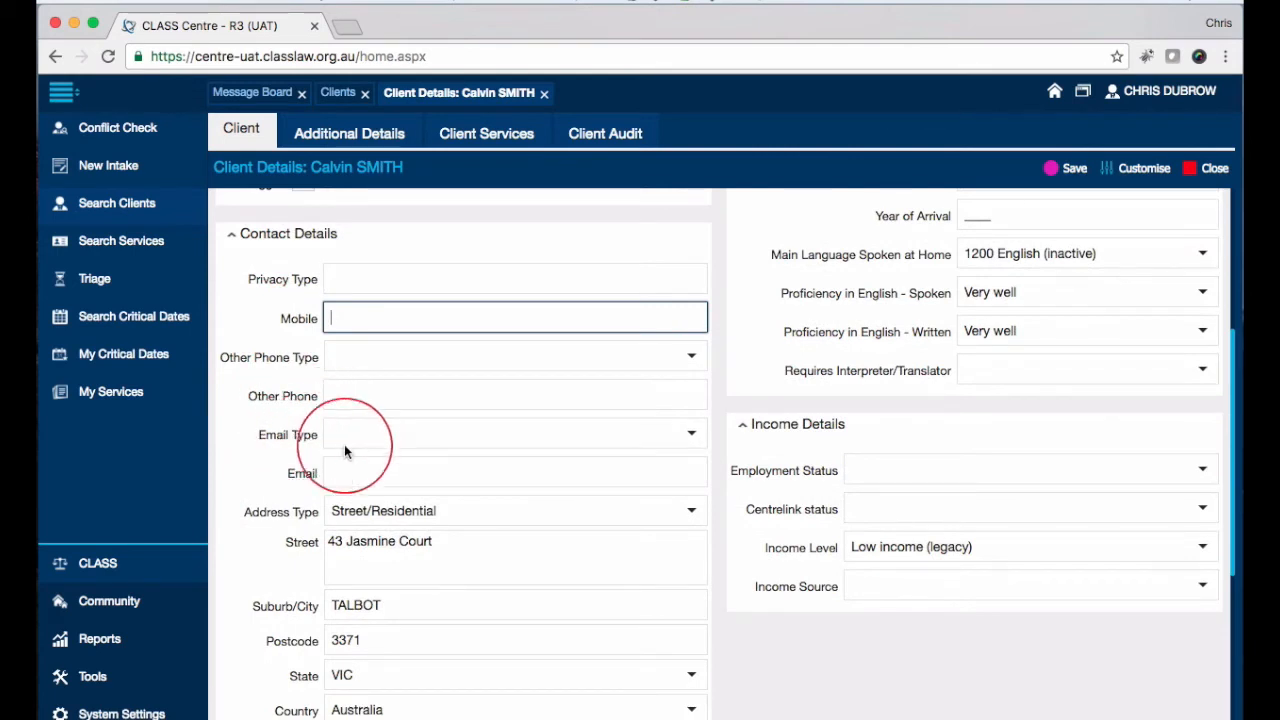
{"action": "left_click", "coordinate": [688, 434]}
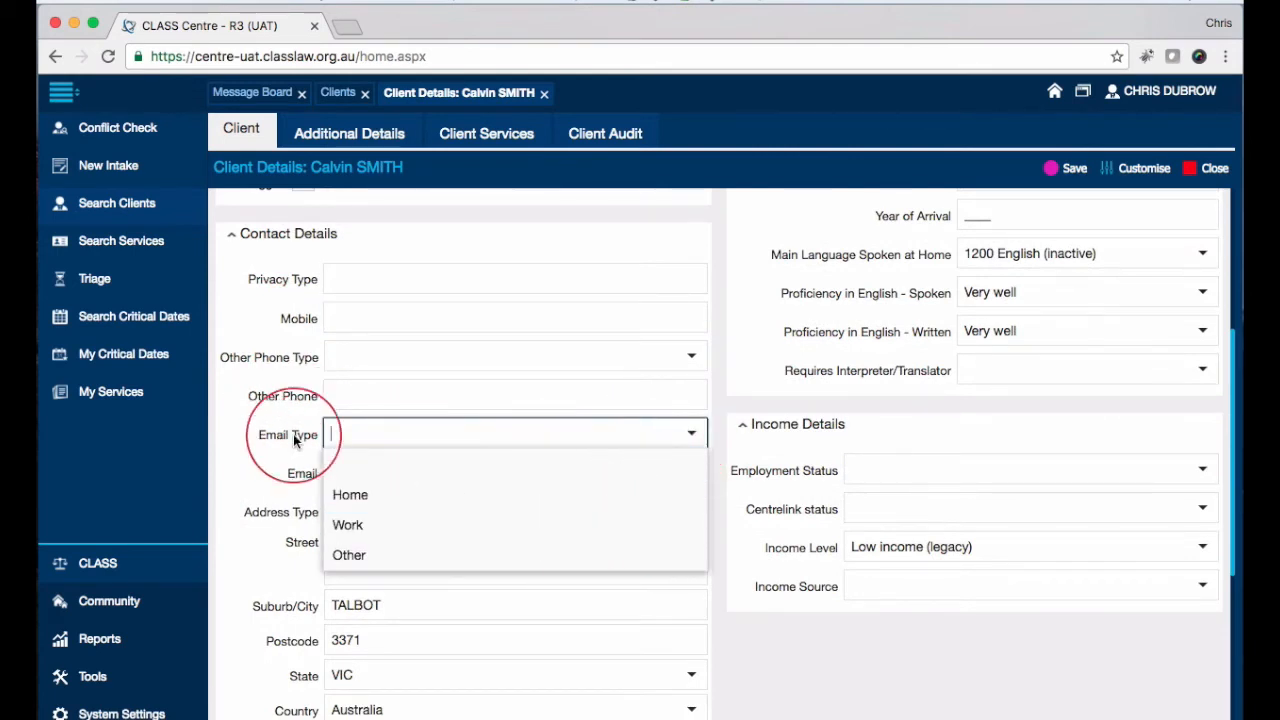
{"action": "left_click", "coordinate": [259, 458]}
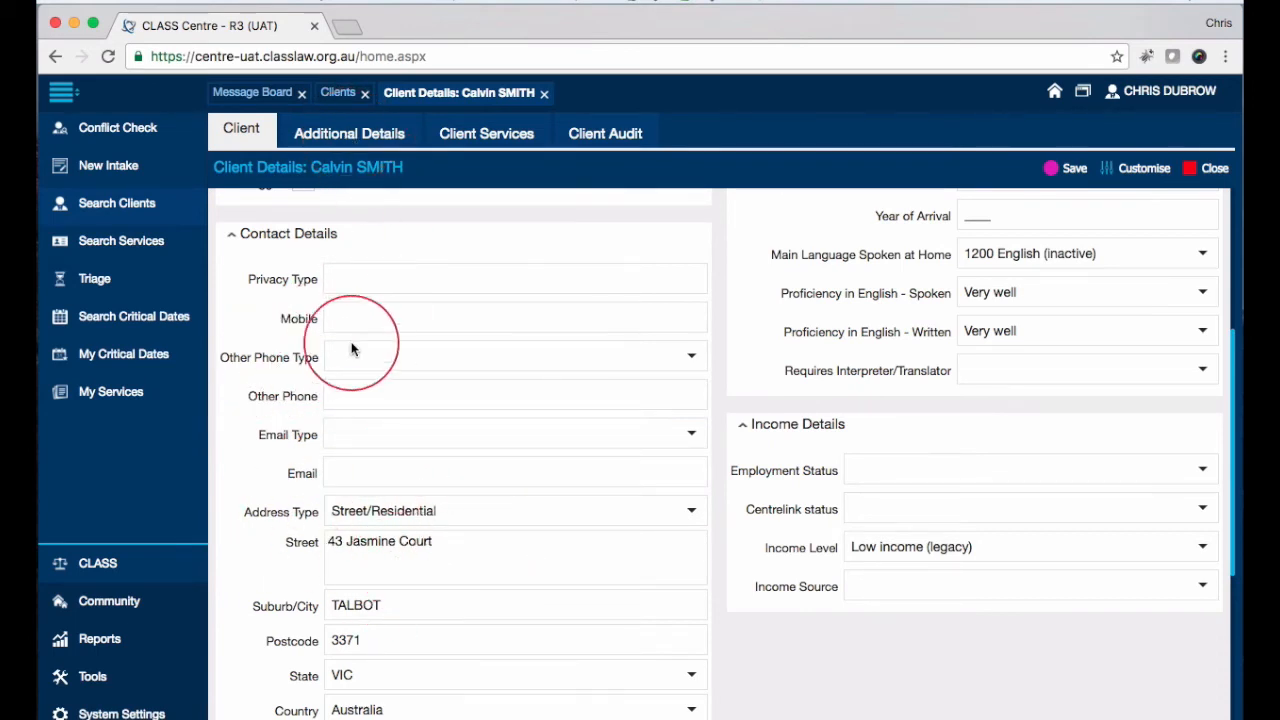
{"action": "scroll", "coordinate": [340, 370], "scroll_direction": "down", "scroll_amount": 2}
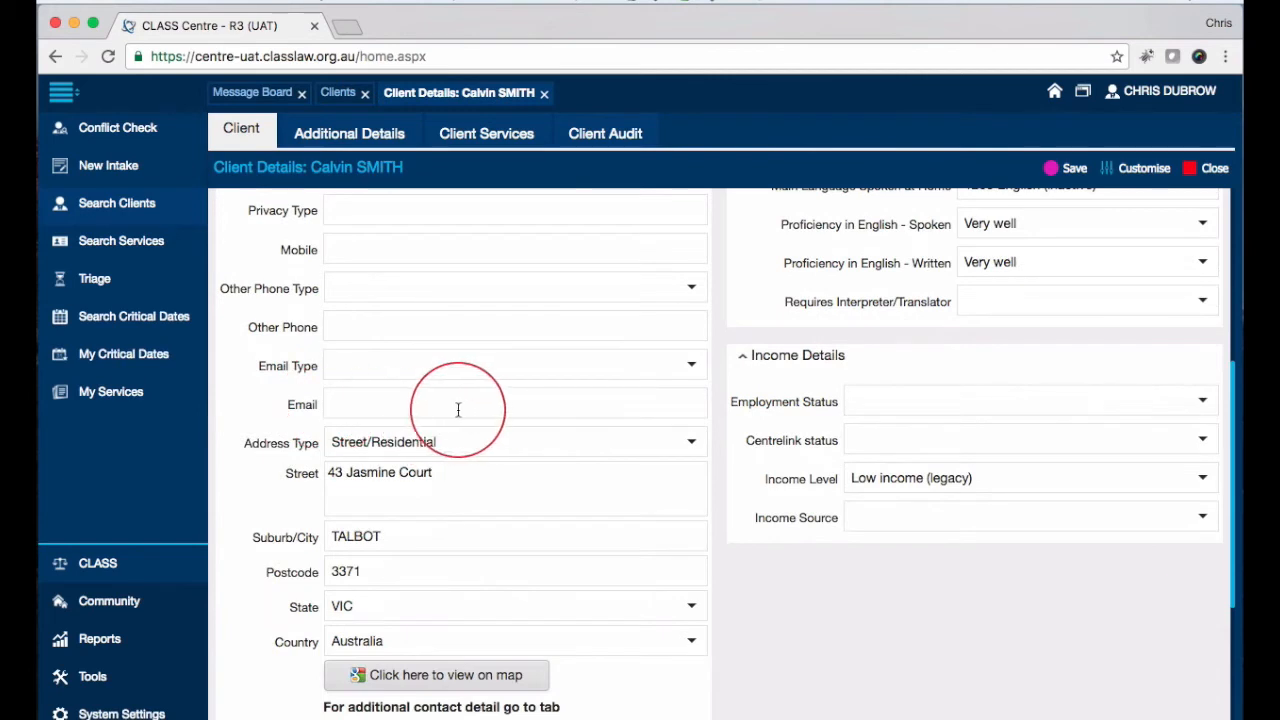
{"action": "scroll", "coordinate": [450, 450], "scroll_direction": "down", "scroll_amount": 2}
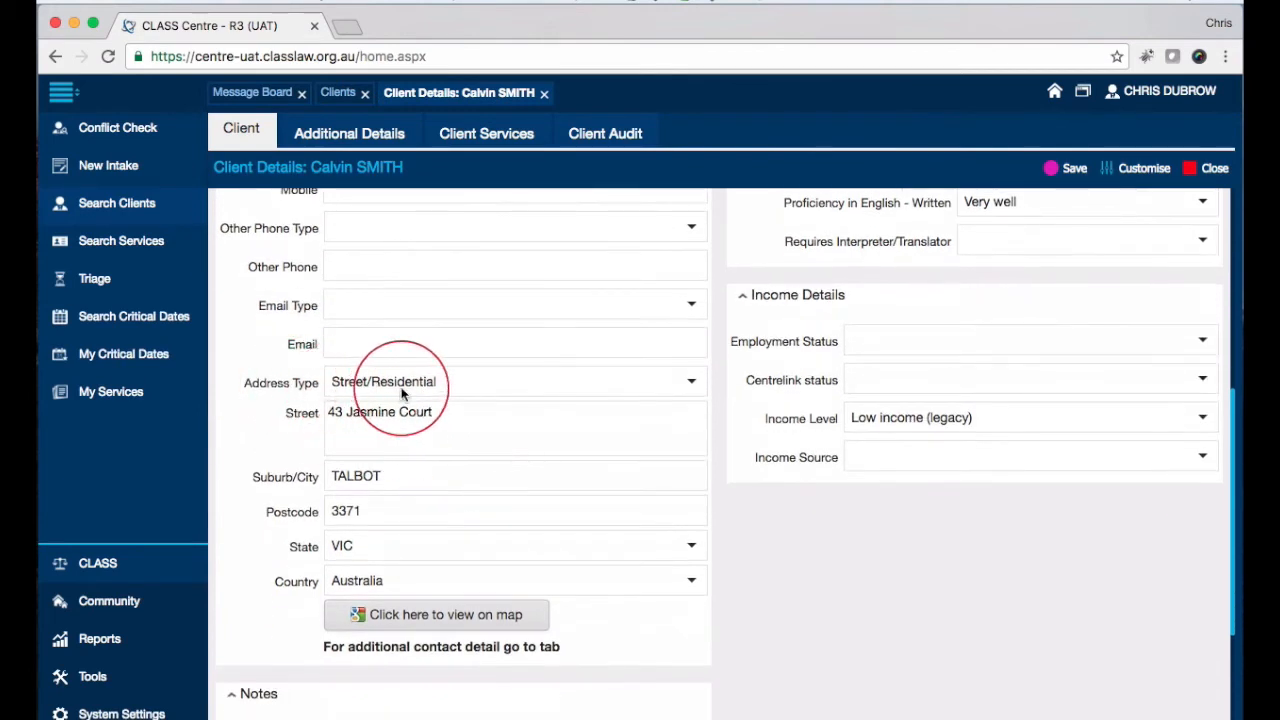
Step: Keep the Street/Residential address type and change the suburb from TALBOT to KATOOMBA 2780 NSW
{"action": "left_click", "coordinate": [690, 381]}
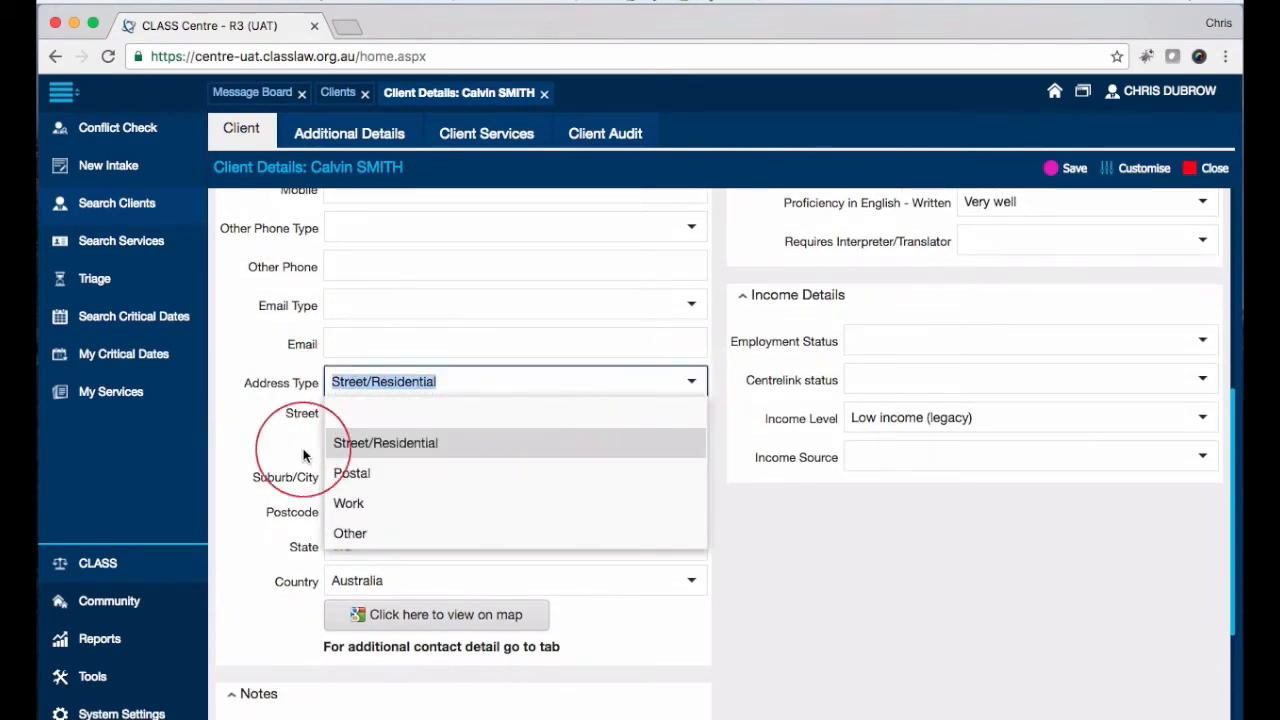
{"action": "left_click", "coordinate": [223, 434]}
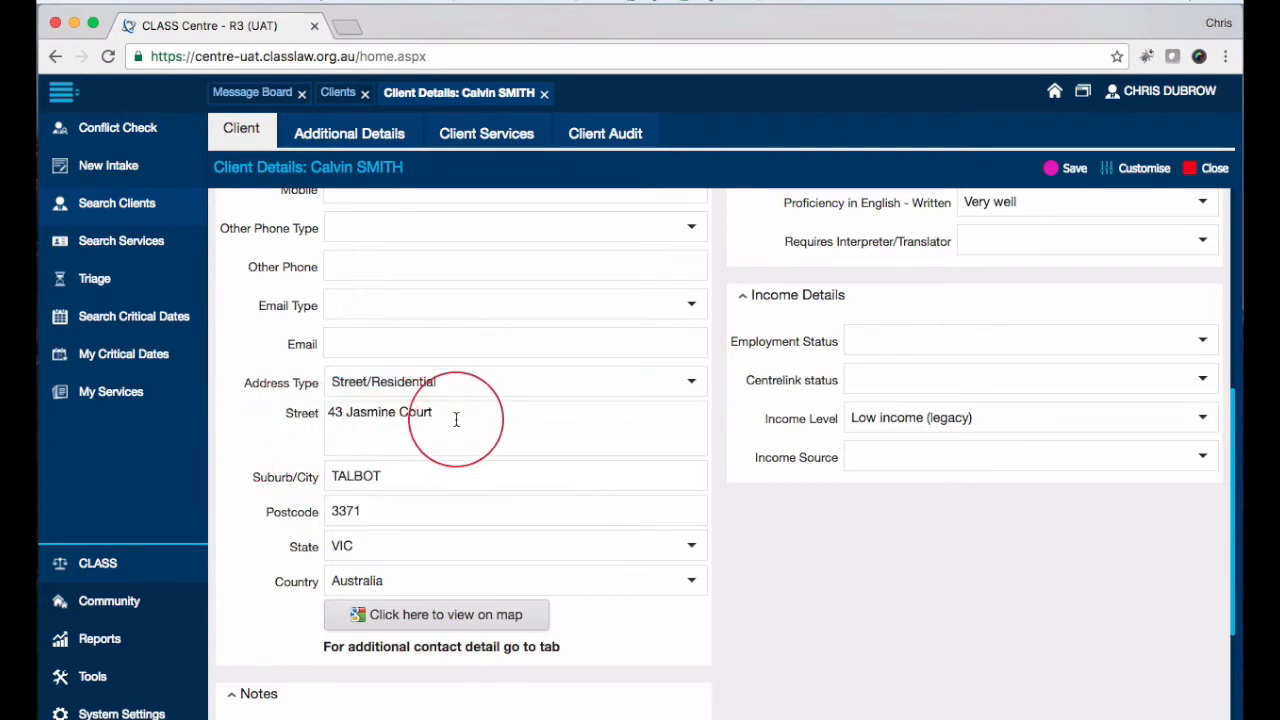
{"action": "scroll", "coordinate": [500, 414], "scroll_direction": "down", "scroll_amount": 1}
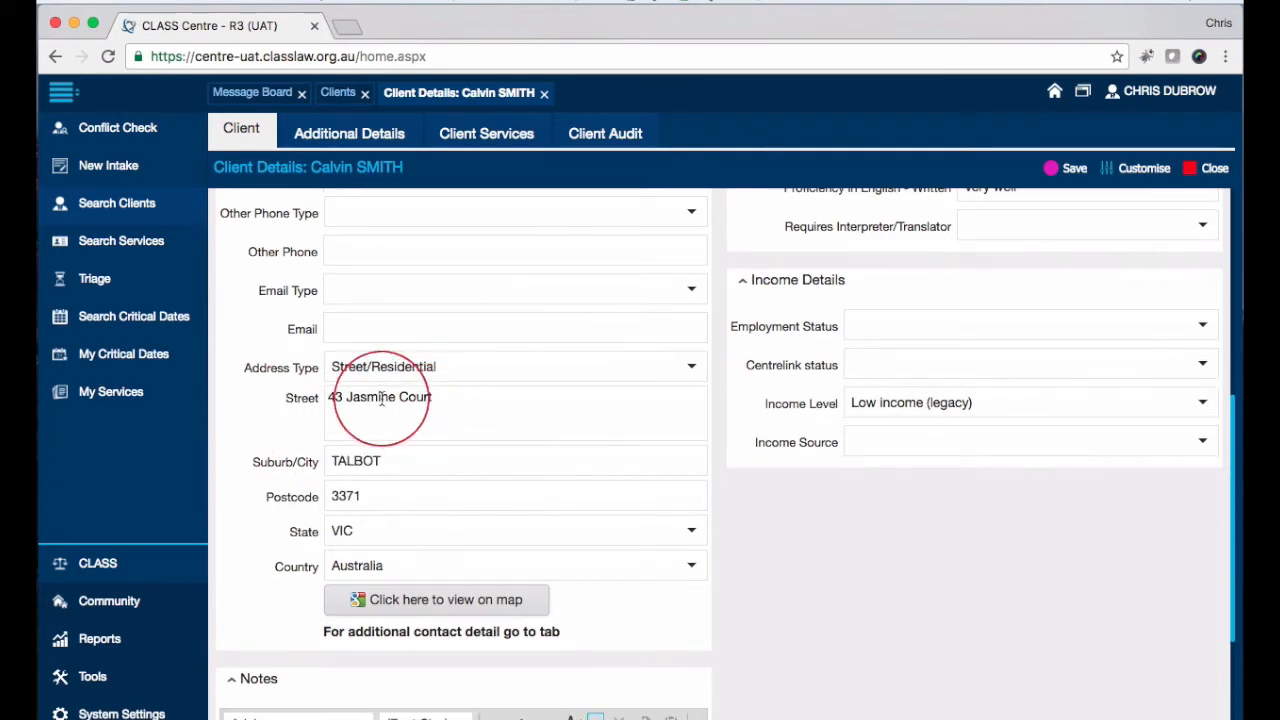
{"action": "double_click", "coordinate": [392, 460]}
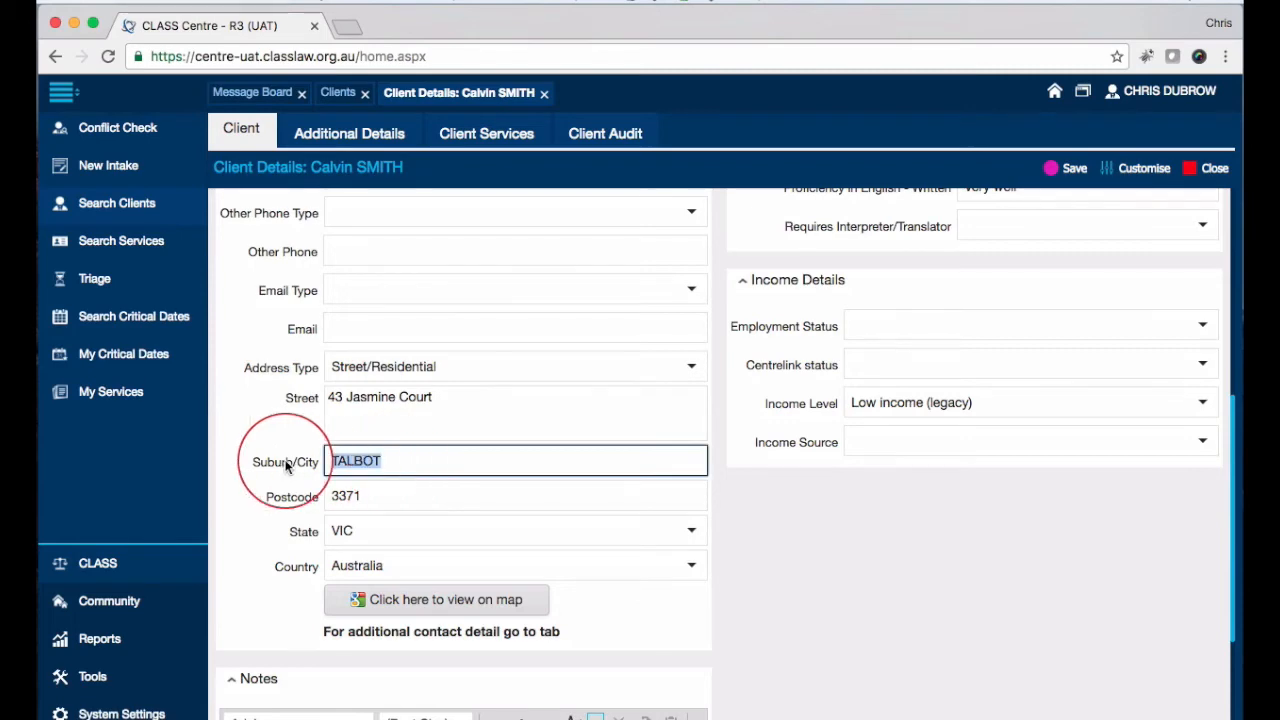
{"action": "type", "text": "Katoom"}
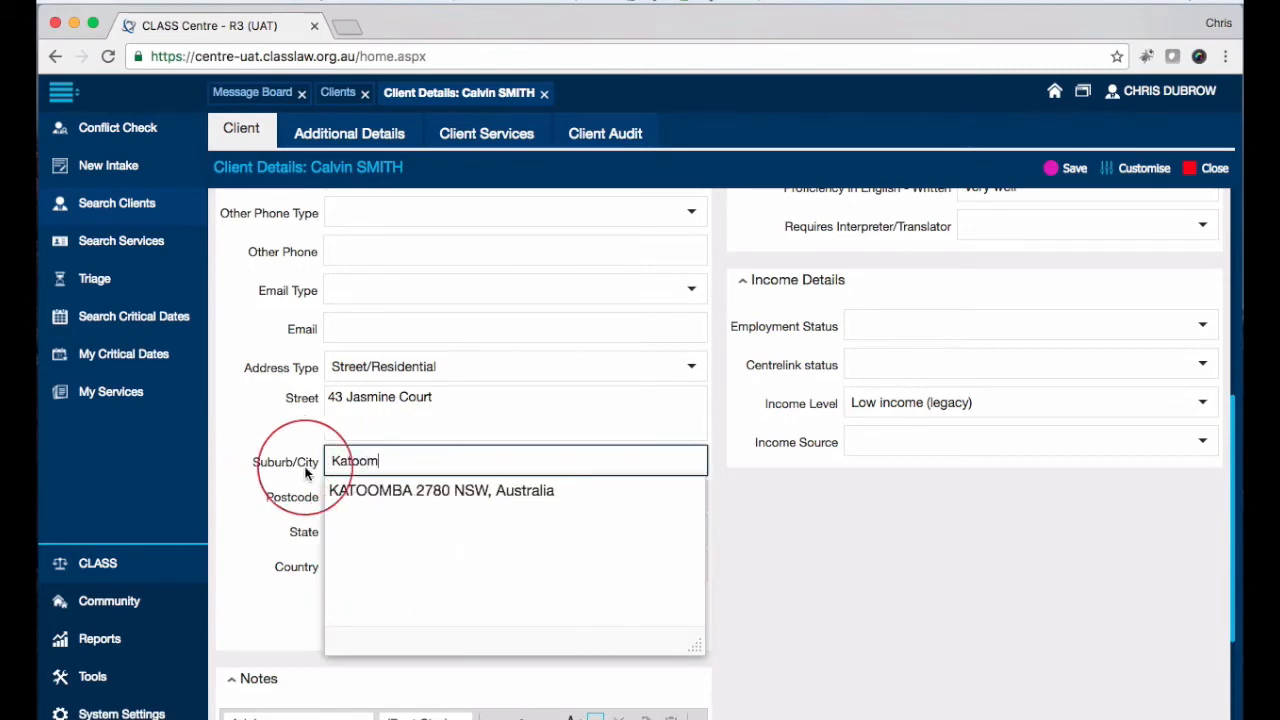
{"action": "left_click", "coordinate": [383, 491]}
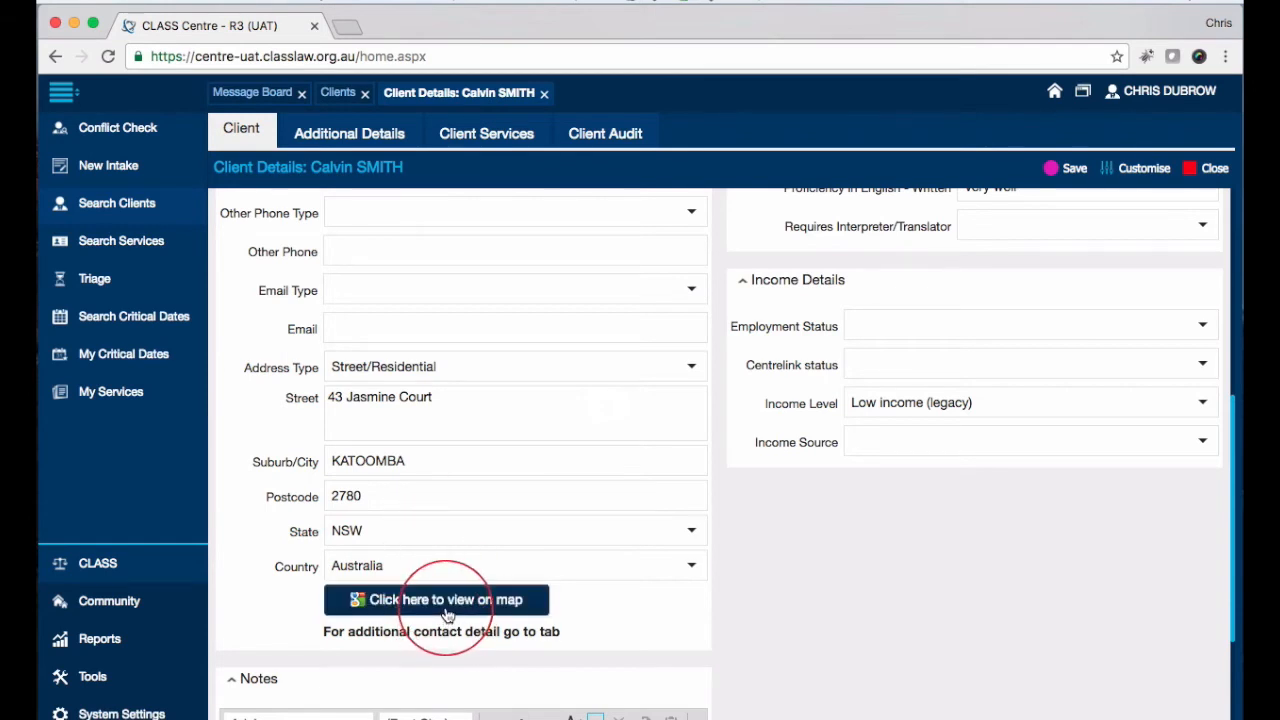
{"action": "scroll", "coordinate": [430, 608], "scroll_direction": "down", "scroll_amount": 3}
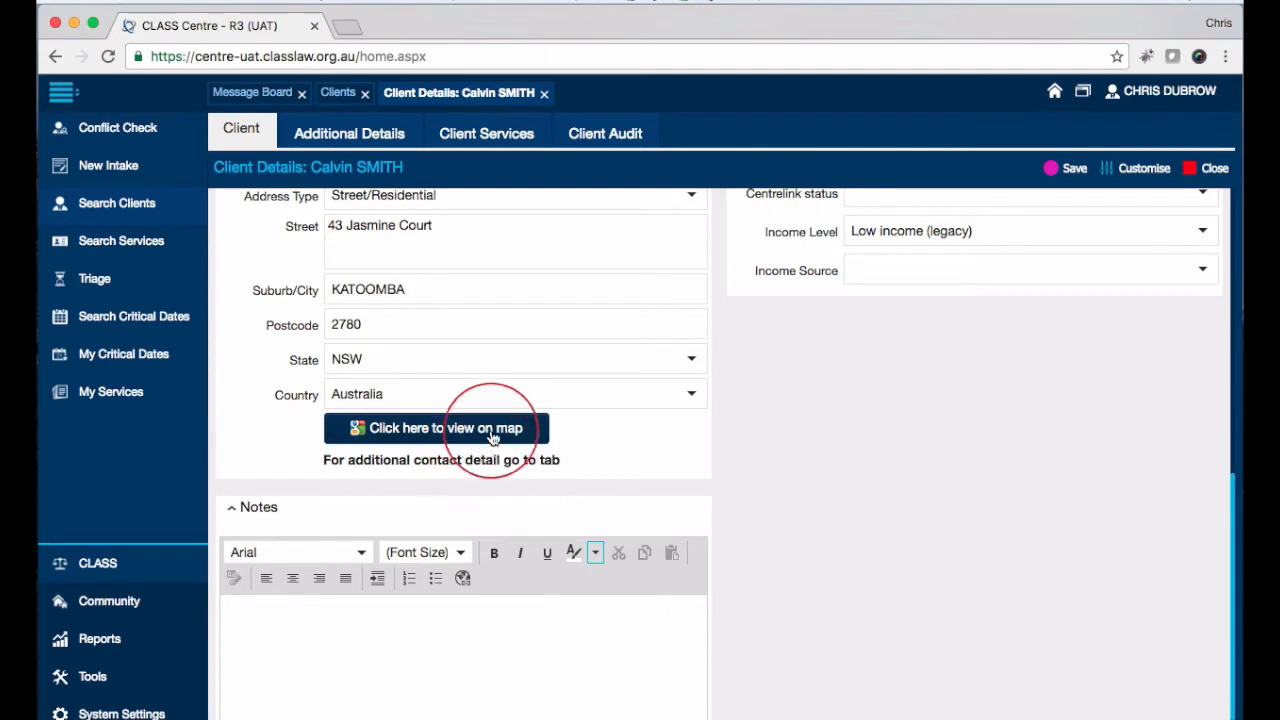
{"action": "scroll", "coordinate": [238, 435], "scroll_direction": "up", "scroll_amount": 1}
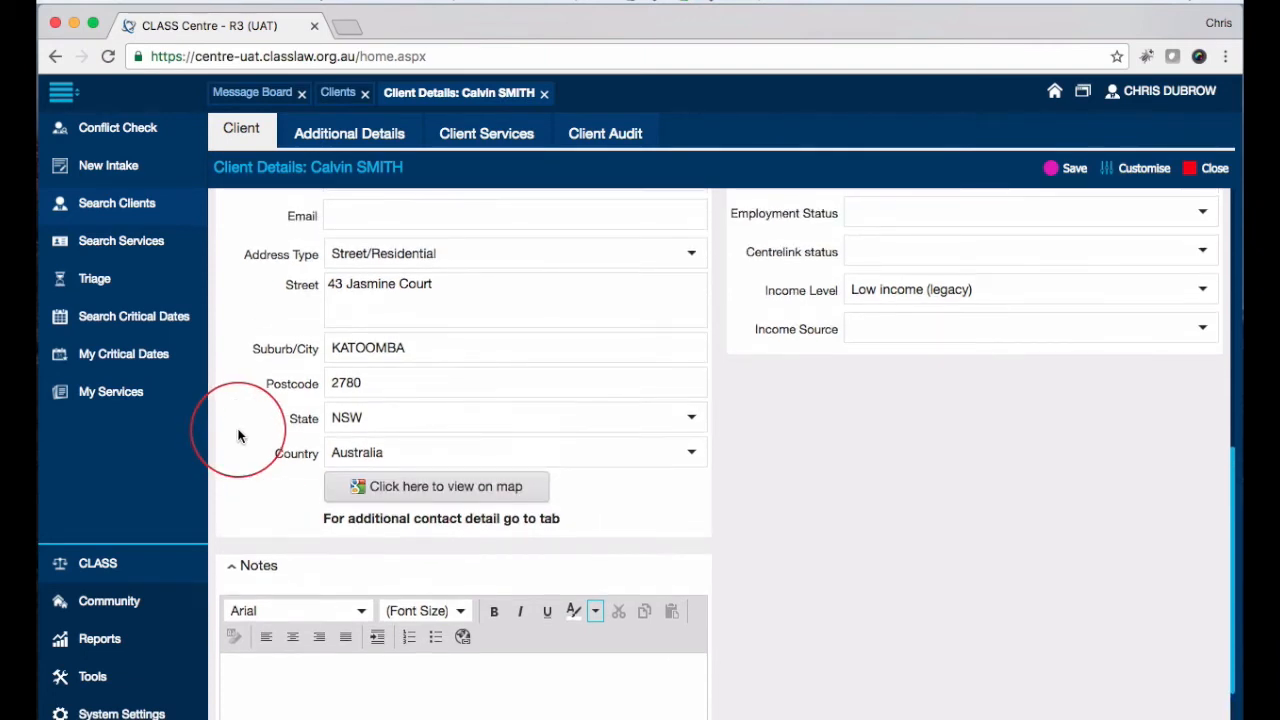
{"action": "scroll", "coordinate": [238, 435], "scroll_direction": "down", "scroll_amount": 1}
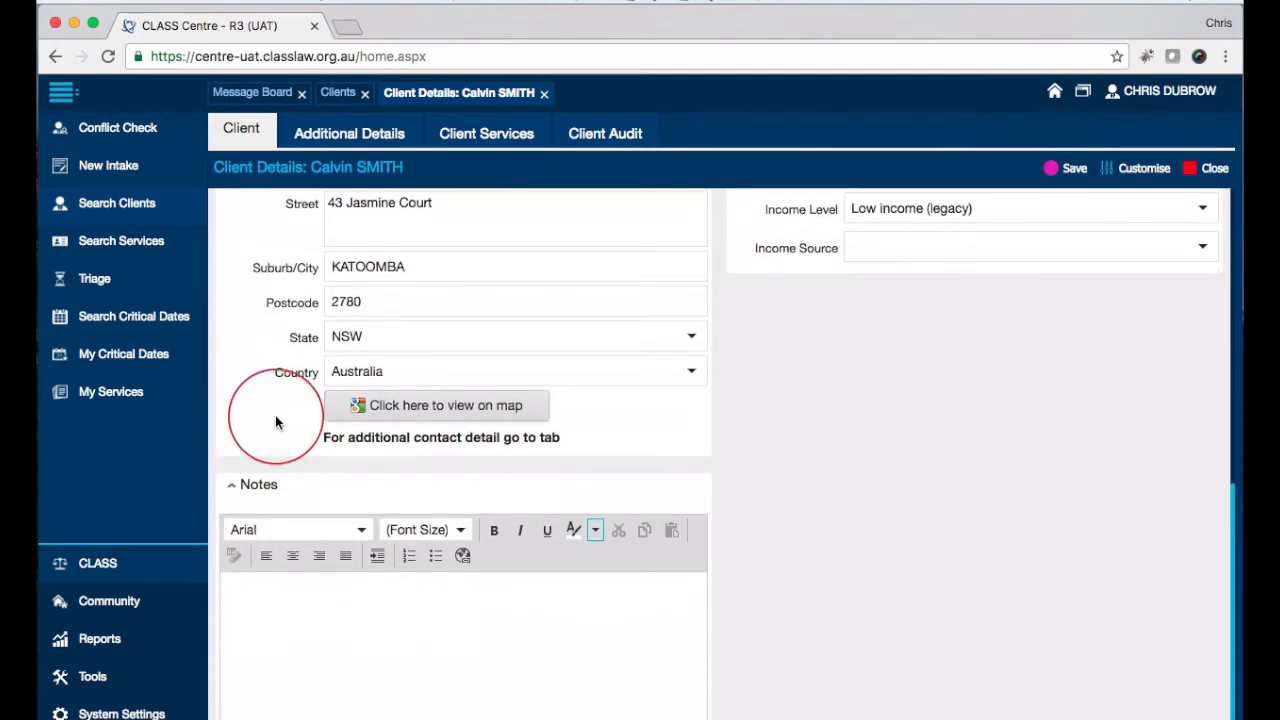
{"action": "scroll", "coordinate": [300, 420], "scroll_direction": "up", "scroll_amount": 10}
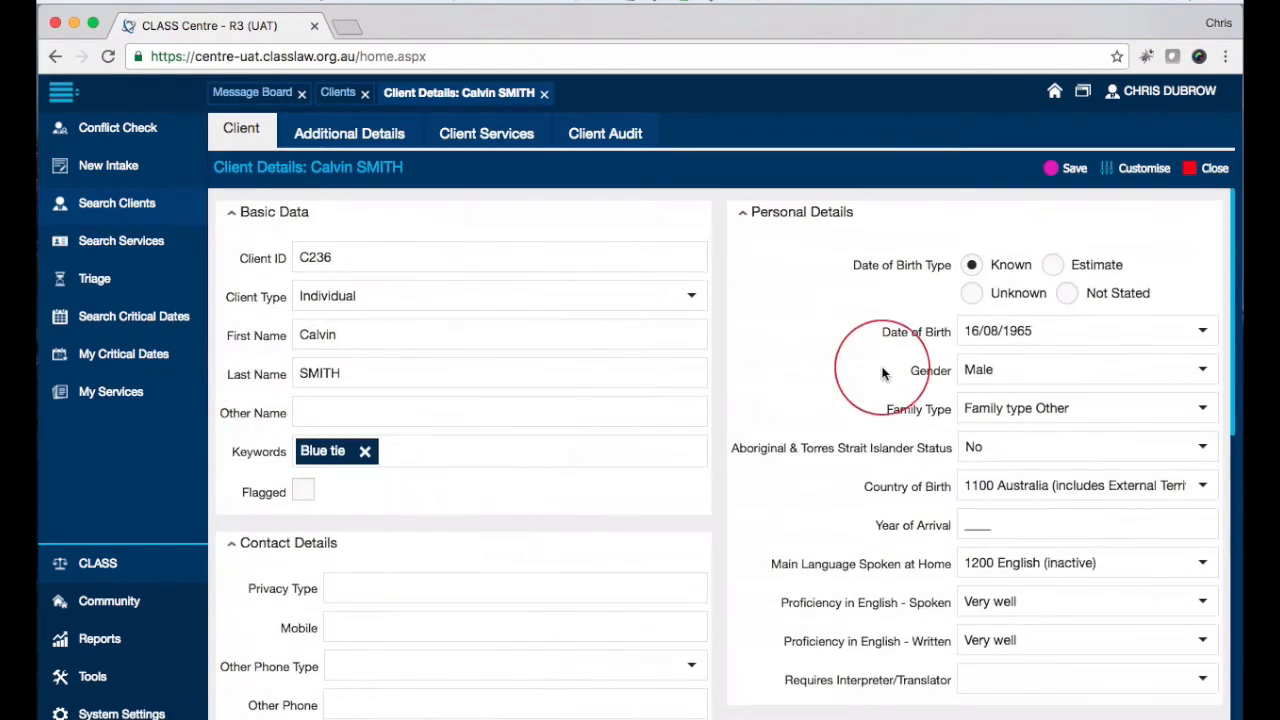
Step: Pick 9 August 1971 as the date of birth from the calendar
{"action": "scroll", "coordinate": [823, 350], "scroll_direction": "down", "scroll_amount": 5}
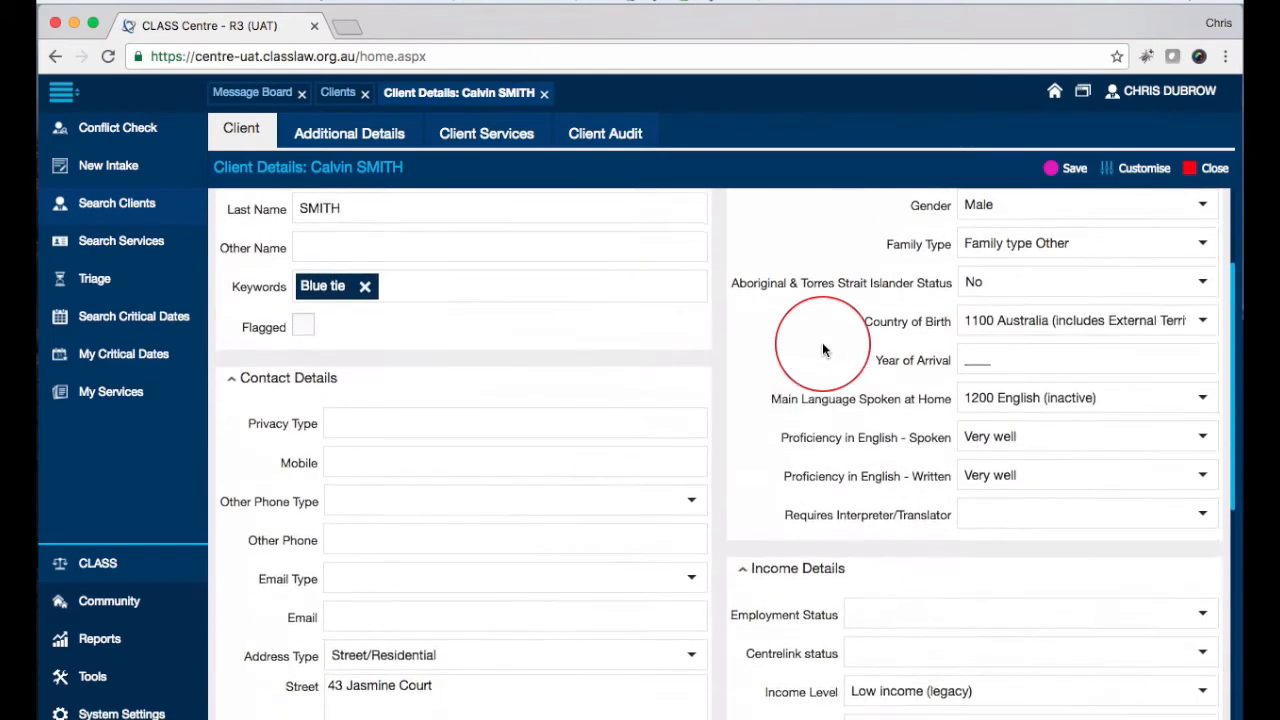
{"action": "scroll", "coordinate": [823, 350], "scroll_direction": "up", "scroll_amount": 5}
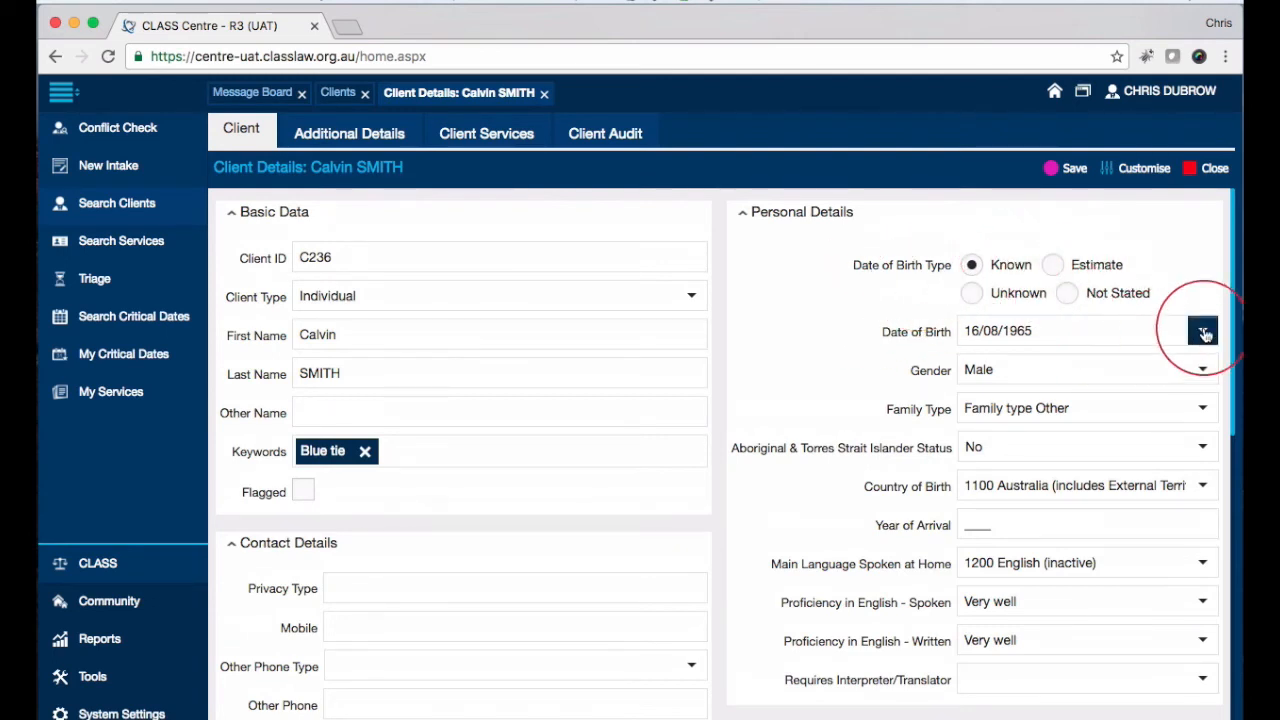
{"action": "left_click", "coordinate": [1204, 333]}
{"action": "left_click", "coordinate": [1090, 364]}
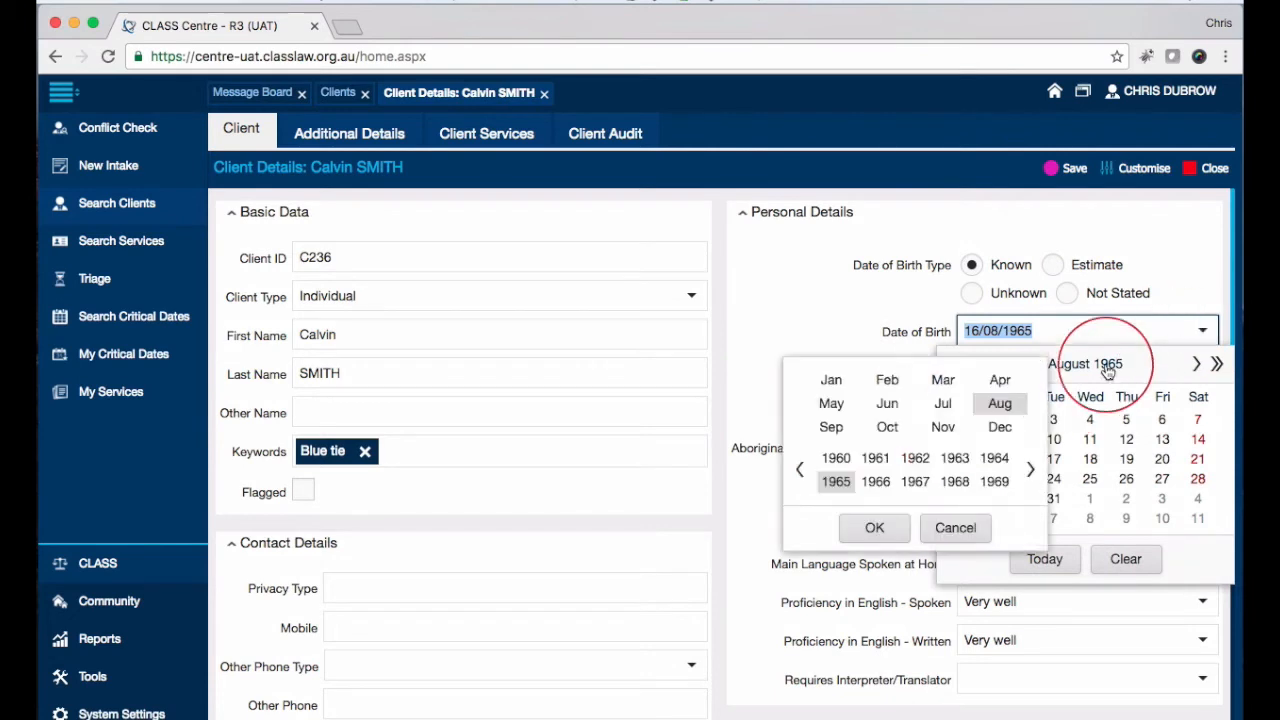
{"action": "left_click", "coordinate": [1029, 470]}
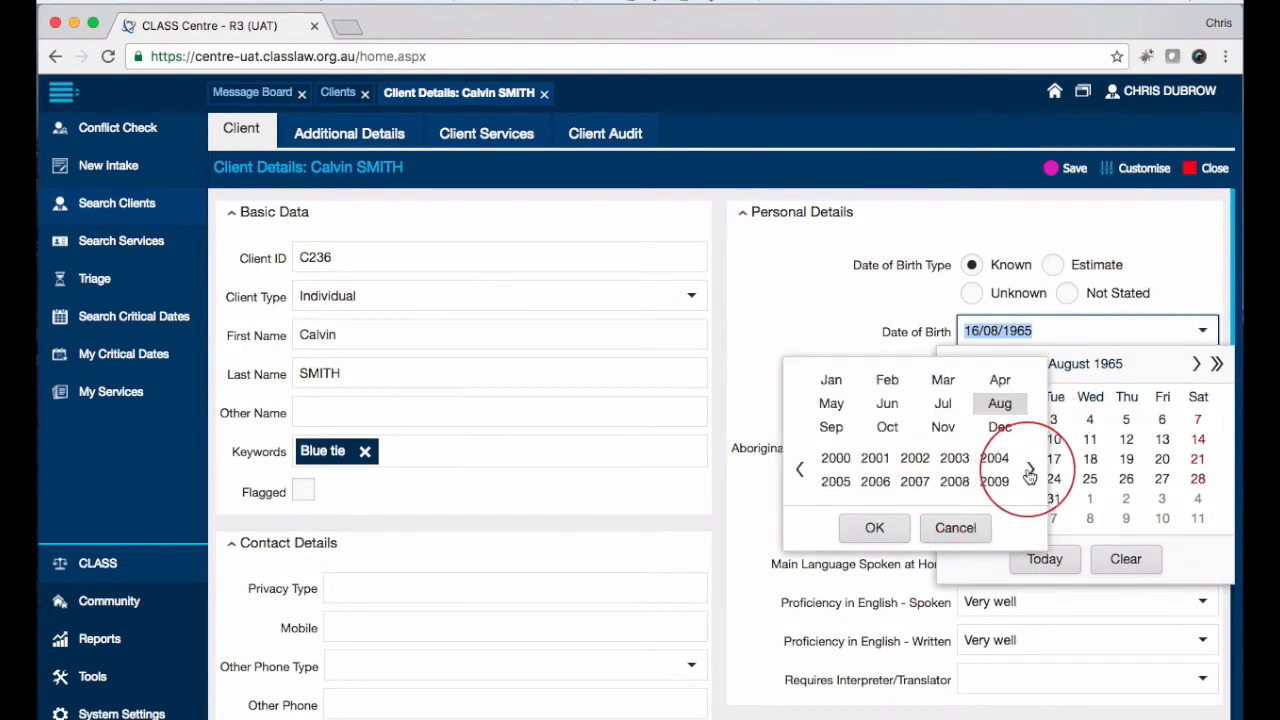
{"action": "left_click", "coordinate": [802, 470]}
{"action": "left_click", "coordinate": [875, 458]}
{"action": "left_click", "coordinate": [1000, 403]}
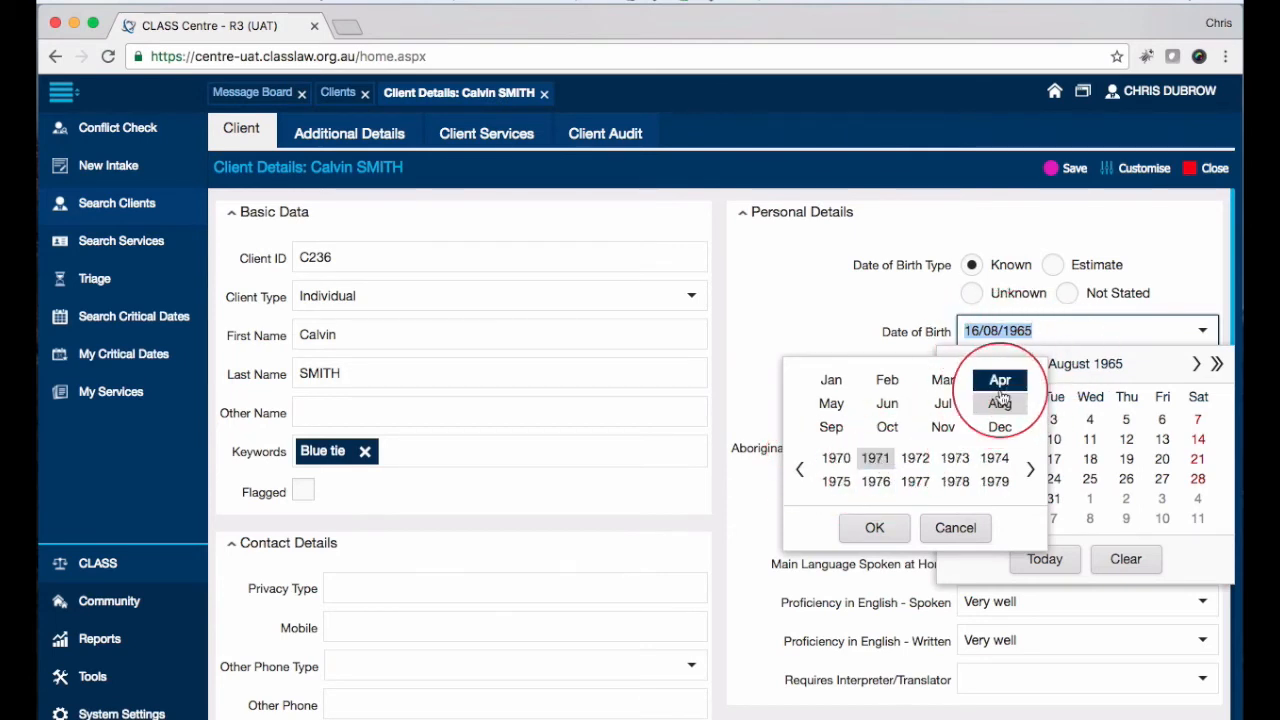
{"action": "left_click", "coordinate": [878, 527]}
{"action": "left_click", "coordinate": [1018, 439]}
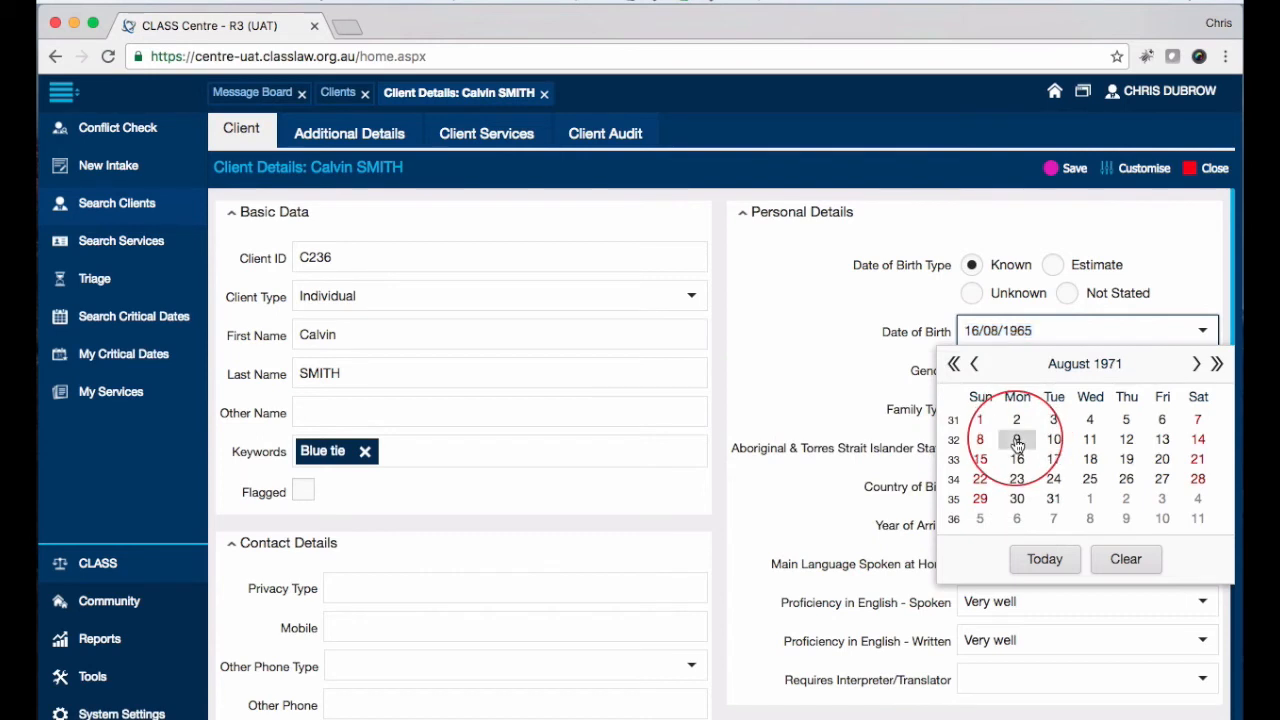
{"action": "left_click", "coordinate": [976, 332]}
{"action": "left_click_drag", "start_coordinate": [976, 332], "coordinate": [1034, 330]}
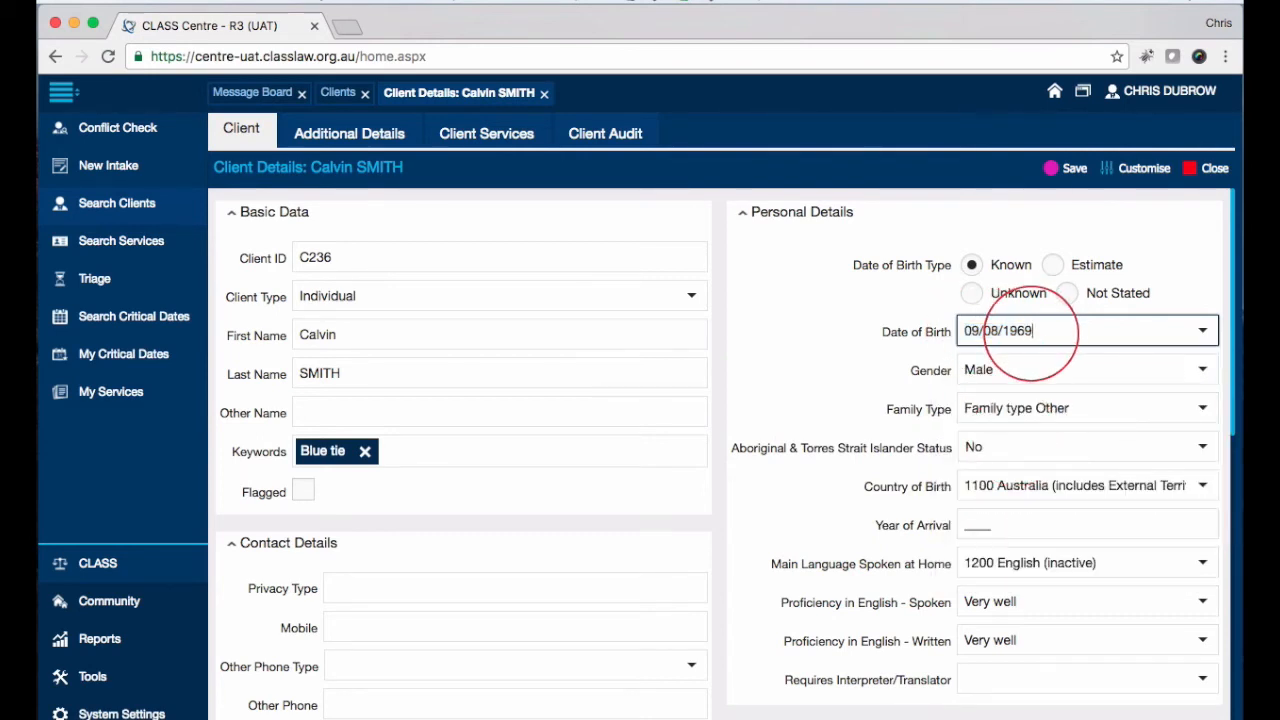
{"action": "left_click", "coordinate": [1205, 371]}
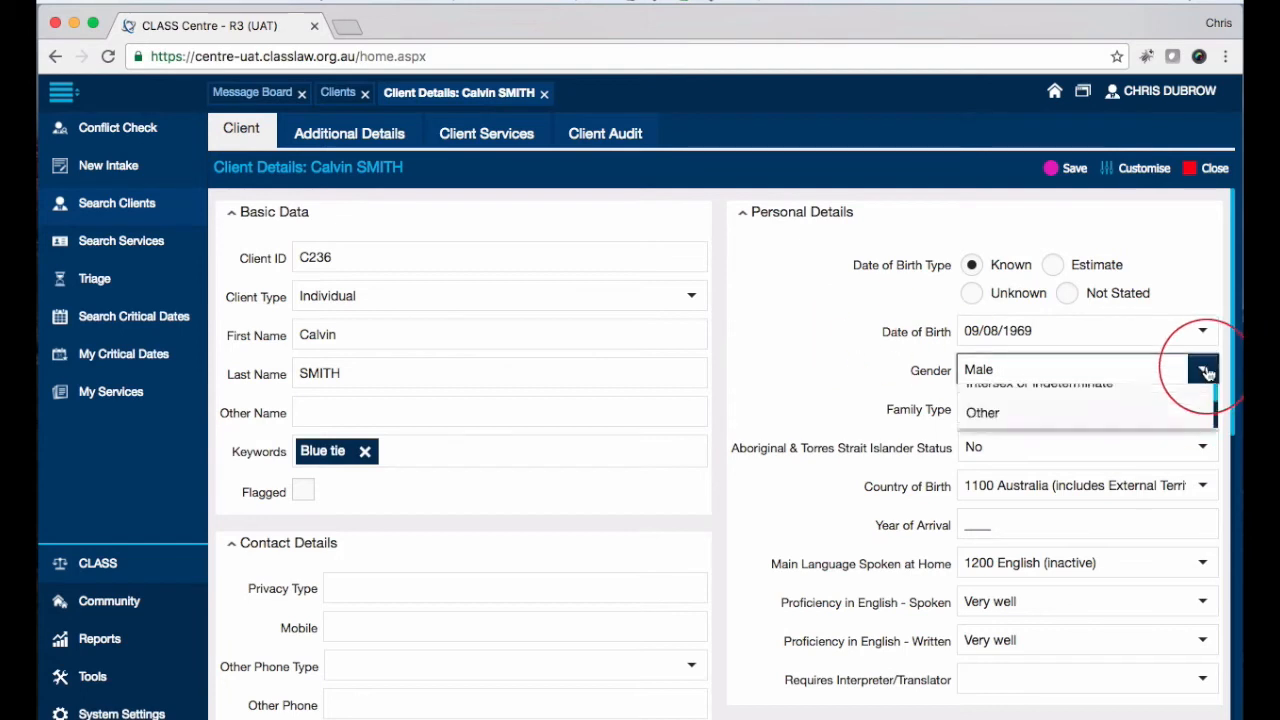
{"action": "left_click", "coordinate": [835, 398]}
{"action": "scroll", "coordinate": [835, 385], "scroll_direction": "down", "scroll_amount": 1}
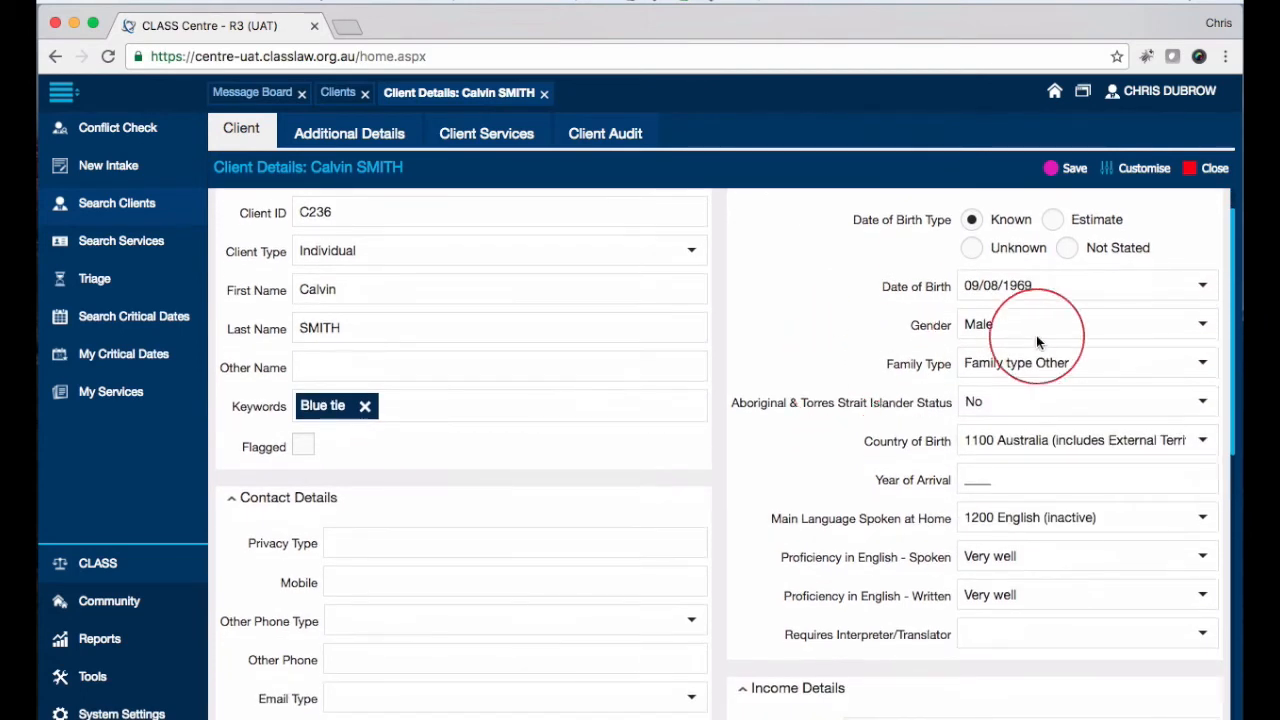
{"action": "left_click", "coordinate": [1203, 328]}
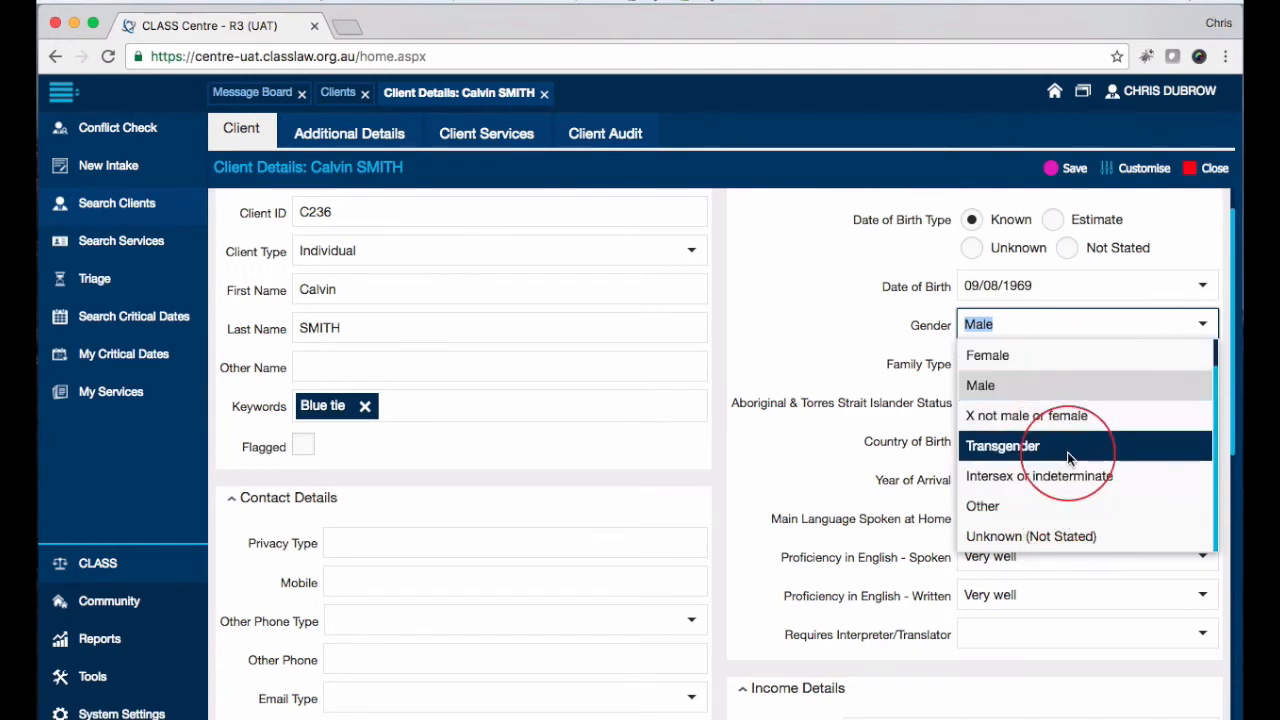
{"action": "scroll", "coordinate": [1069, 458], "scroll_direction": "up", "scroll_amount": 1}
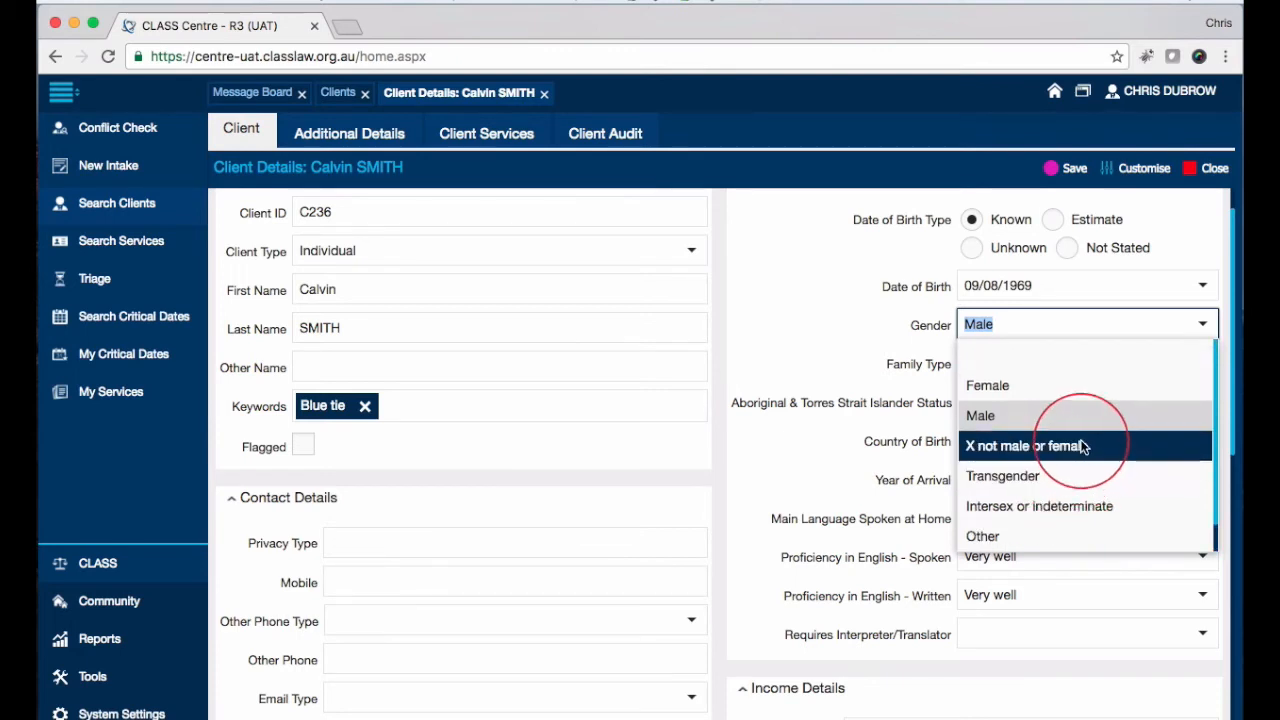
{"action": "scroll", "coordinate": [1068, 416], "scroll_direction": "down", "scroll_amount": 1}
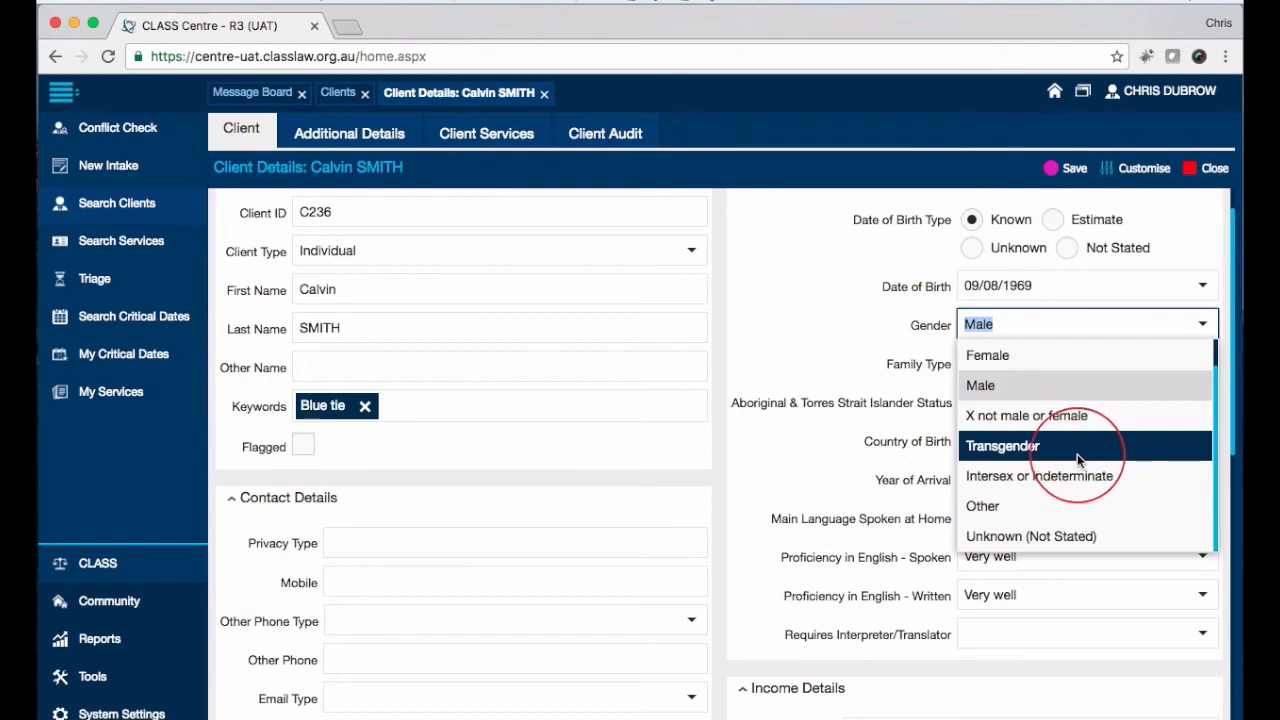
{"action": "scroll", "coordinate": [1230, 300], "scroll_direction": "down", "scroll_amount": 2}
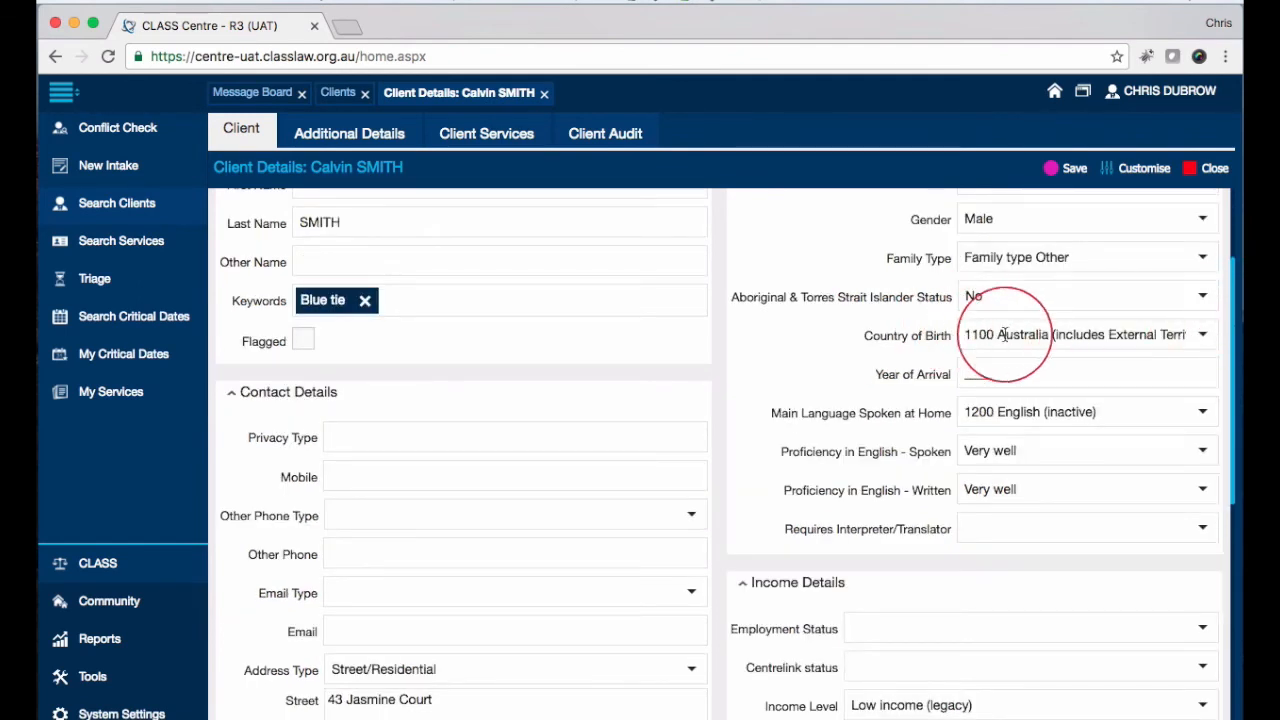
{"action": "left_click", "coordinate": [1206, 338]}
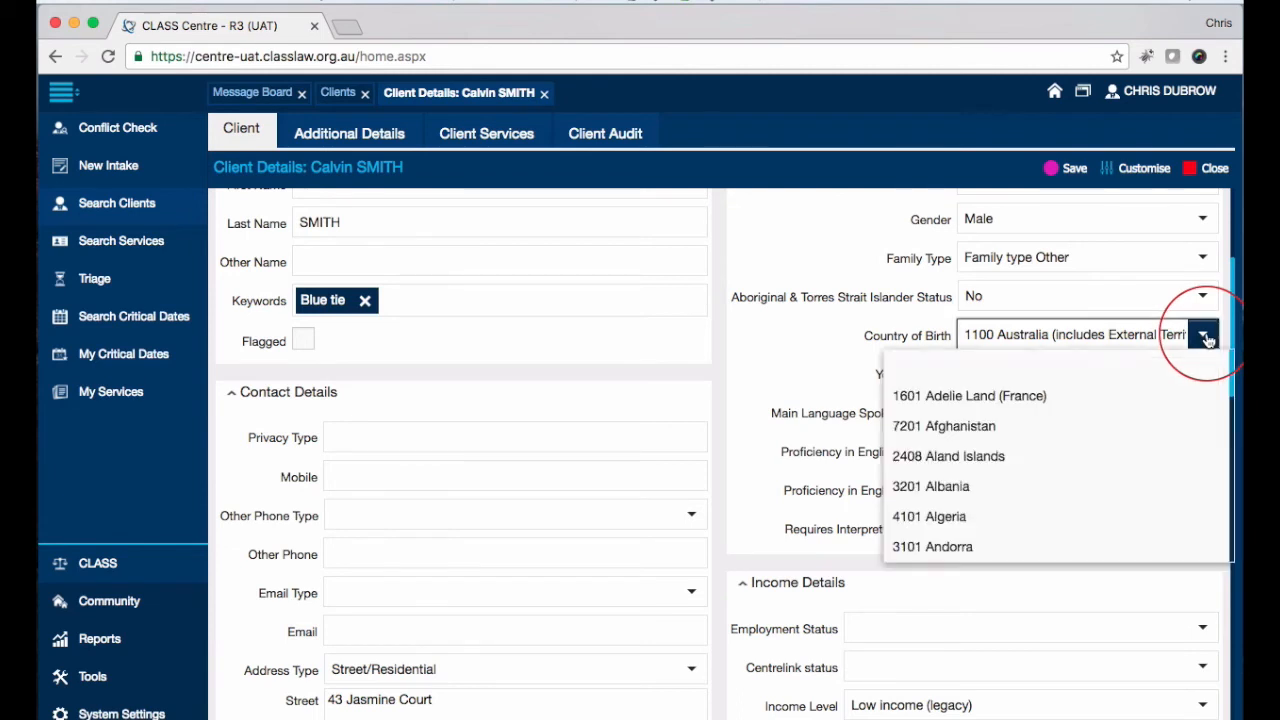
{"action": "scroll", "coordinate": [971, 449], "scroll_direction": "down", "scroll_amount": 2}
{"action": "scroll", "coordinate": [978, 455], "scroll_direction": "down", "scroll_amount": 5}
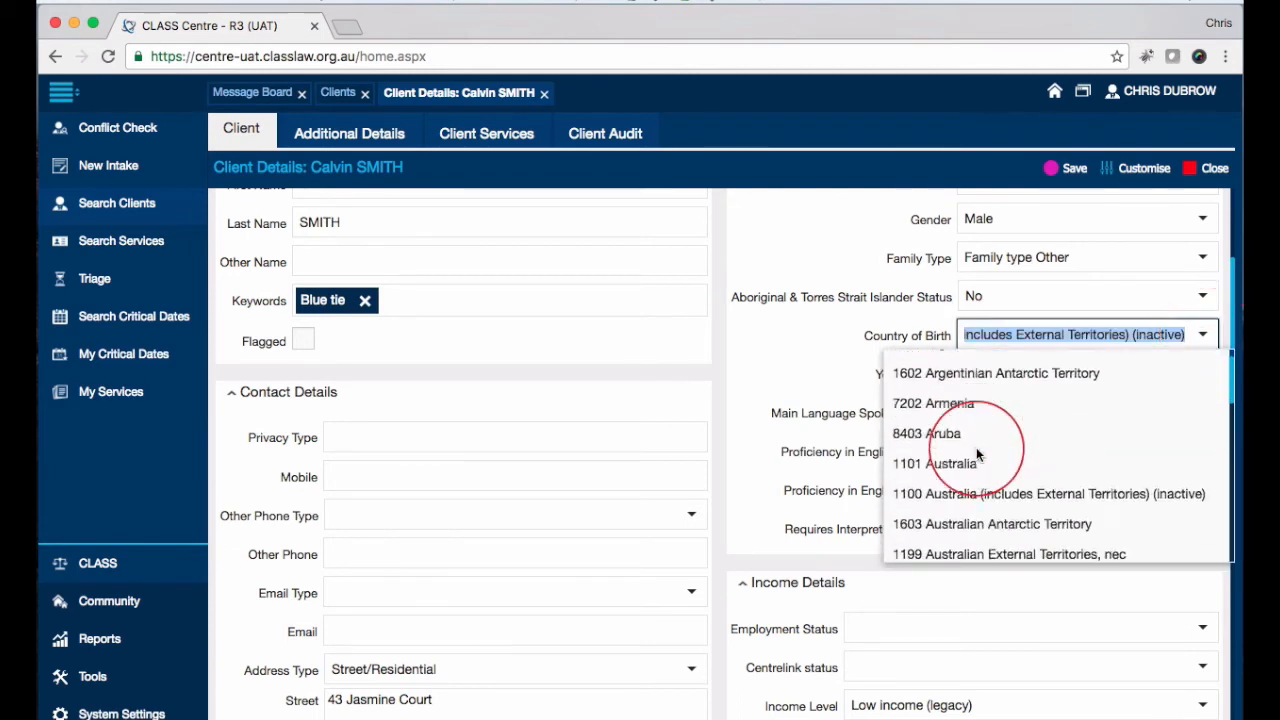
{"action": "scroll", "coordinate": [978, 455], "scroll_direction": "up", "scroll_amount": 8}
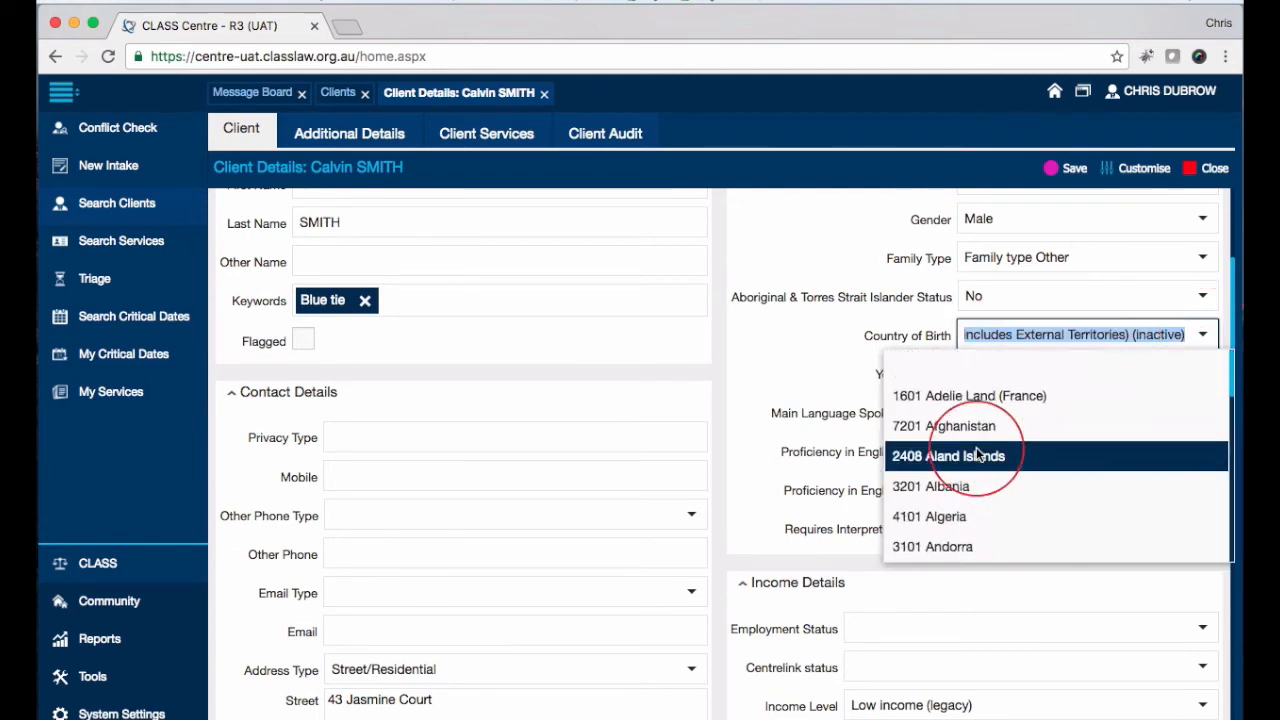
{"action": "scroll", "coordinate": [978, 455], "scroll_direction": "down", "scroll_amount": 3}
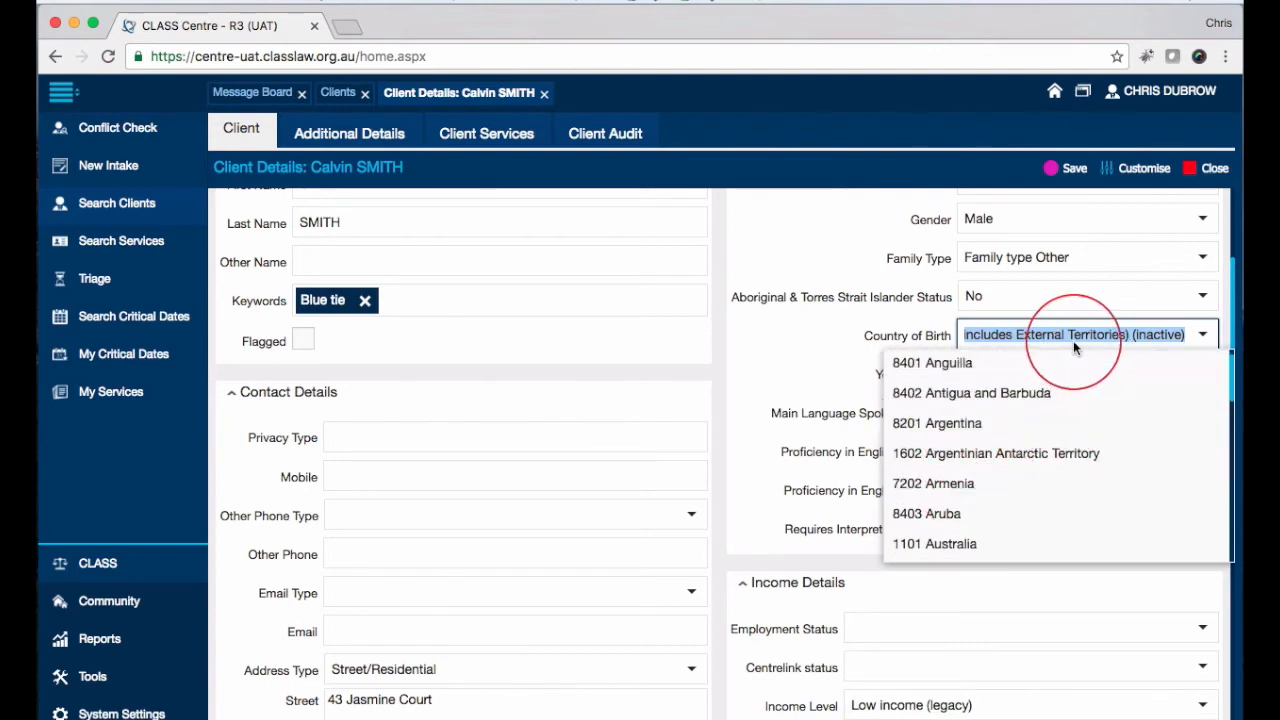
{"action": "left_click", "coordinate": [786, 328]}
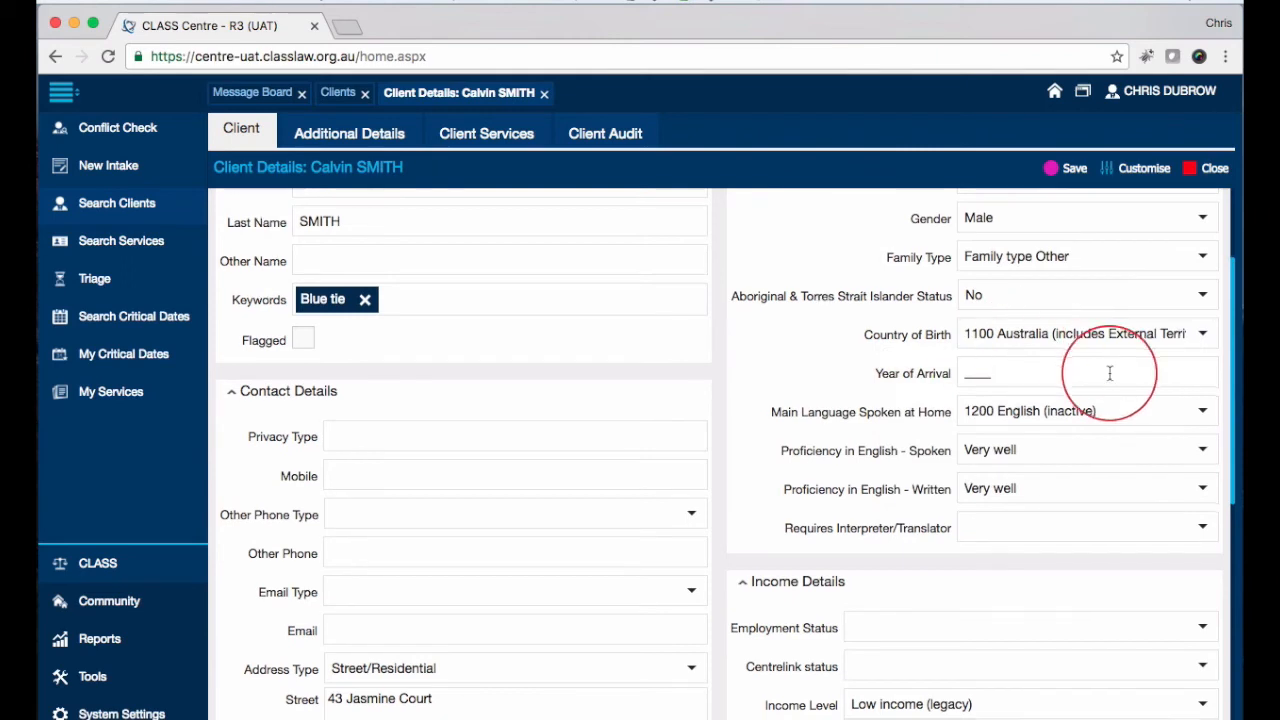
{"action": "scroll", "coordinate": [1110, 373], "scroll_direction": "down", "scroll_amount": 1}
{"action": "left_click", "coordinate": [902, 343]}
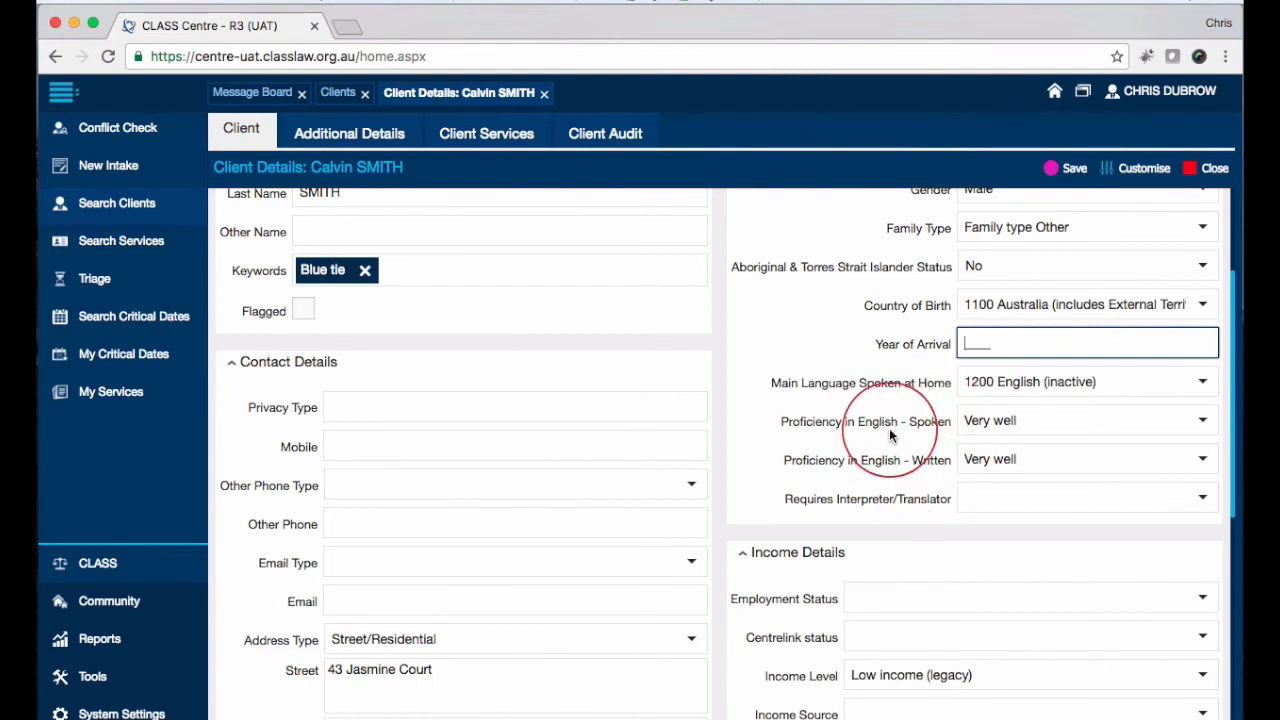
{"action": "left_click", "coordinate": [1202, 498]}
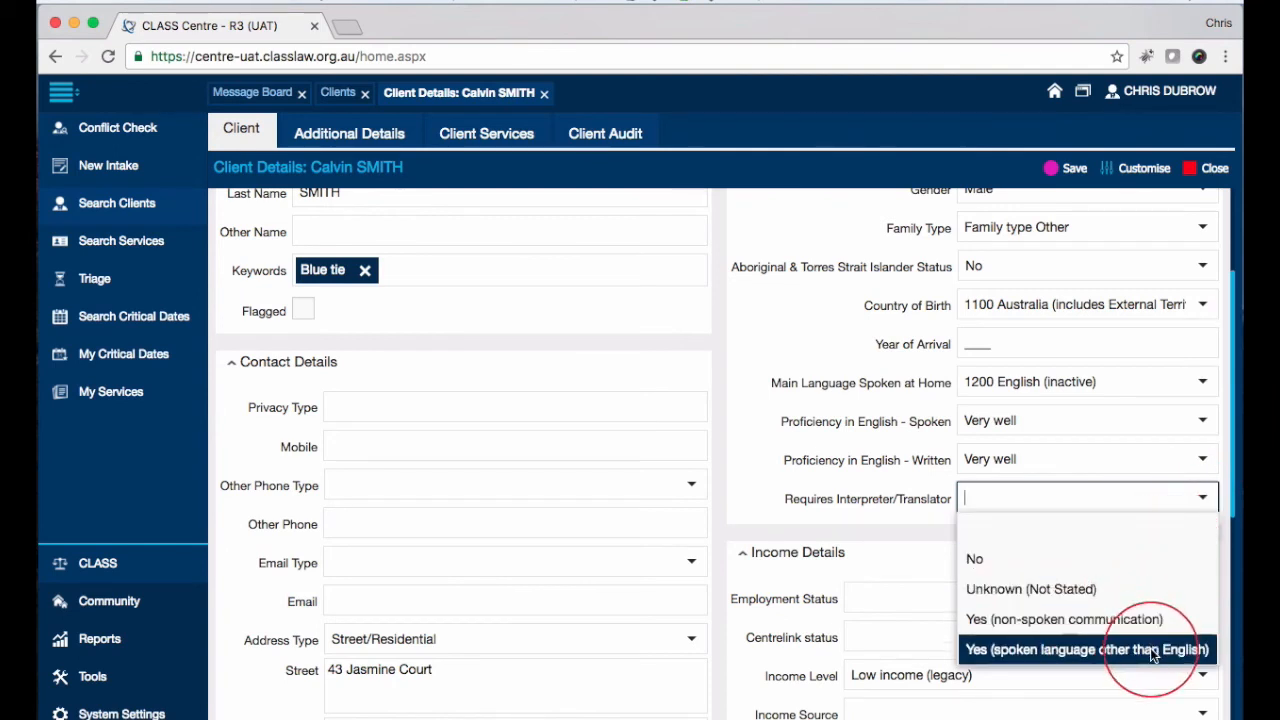
{"action": "left_click", "coordinate": [843, 498]}
{"action": "scroll", "coordinate": [818, 456], "scroll_direction": "down", "scroll_amount": 1}
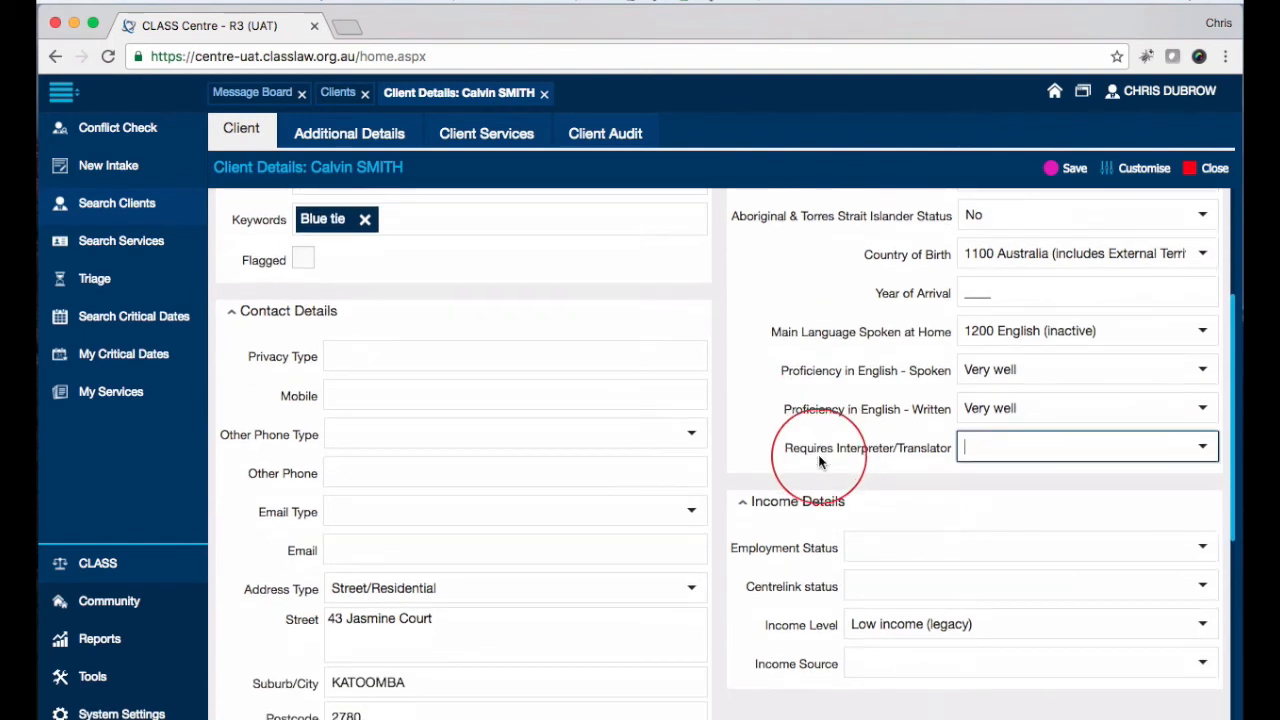
{"action": "scroll", "coordinate": [840, 456], "scroll_direction": "down", "scroll_amount": 1}
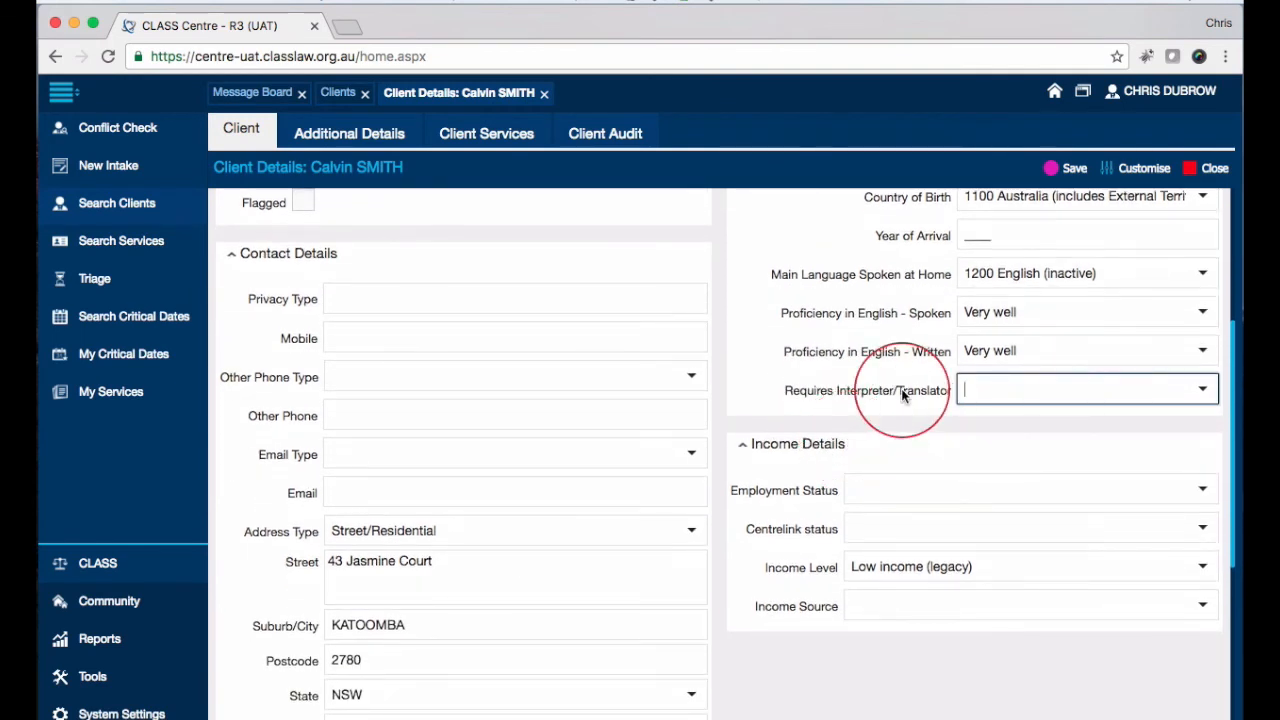
{"action": "left_click", "coordinate": [1205, 490]}
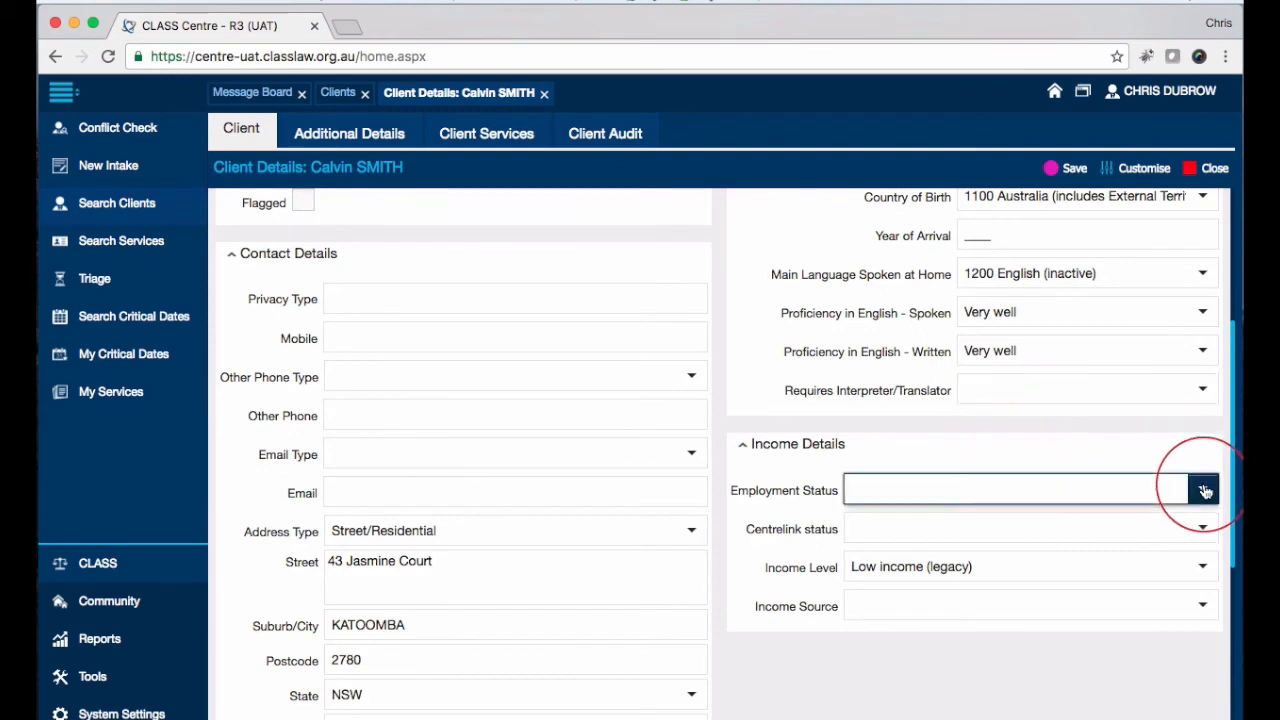
{"action": "left_click", "coordinate": [829, 455]}
{"action": "left_click", "coordinate": [745, 450]}
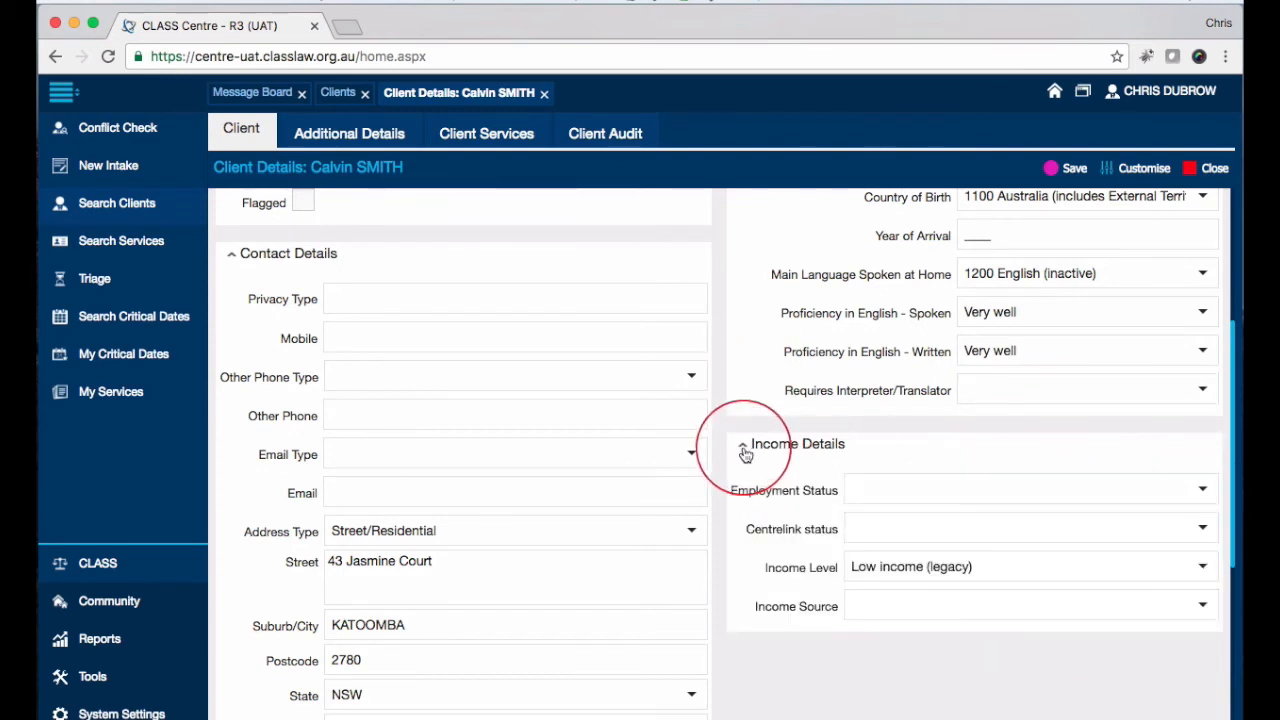
{"action": "left_click", "coordinate": [1205, 529]}
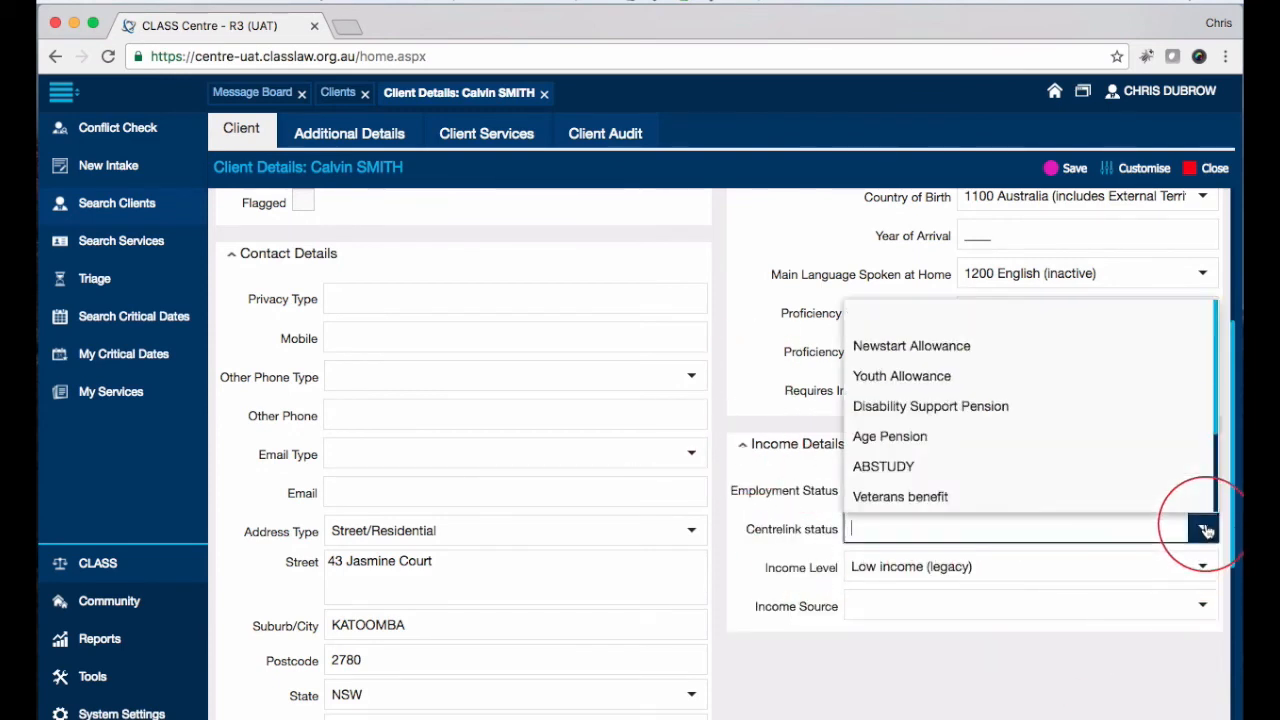
{"action": "left_click", "coordinate": [739, 529]}
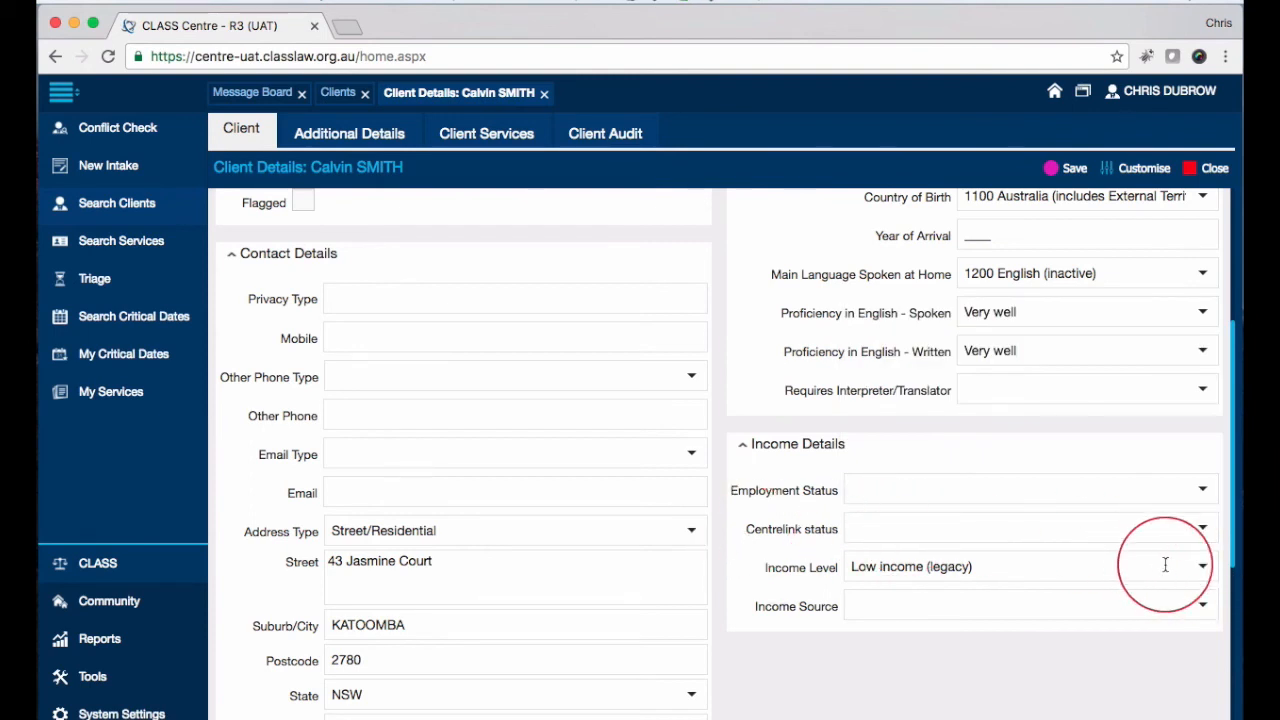
{"action": "scroll", "coordinate": [1165, 565], "scroll_direction": "up", "scroll_amount": 3}
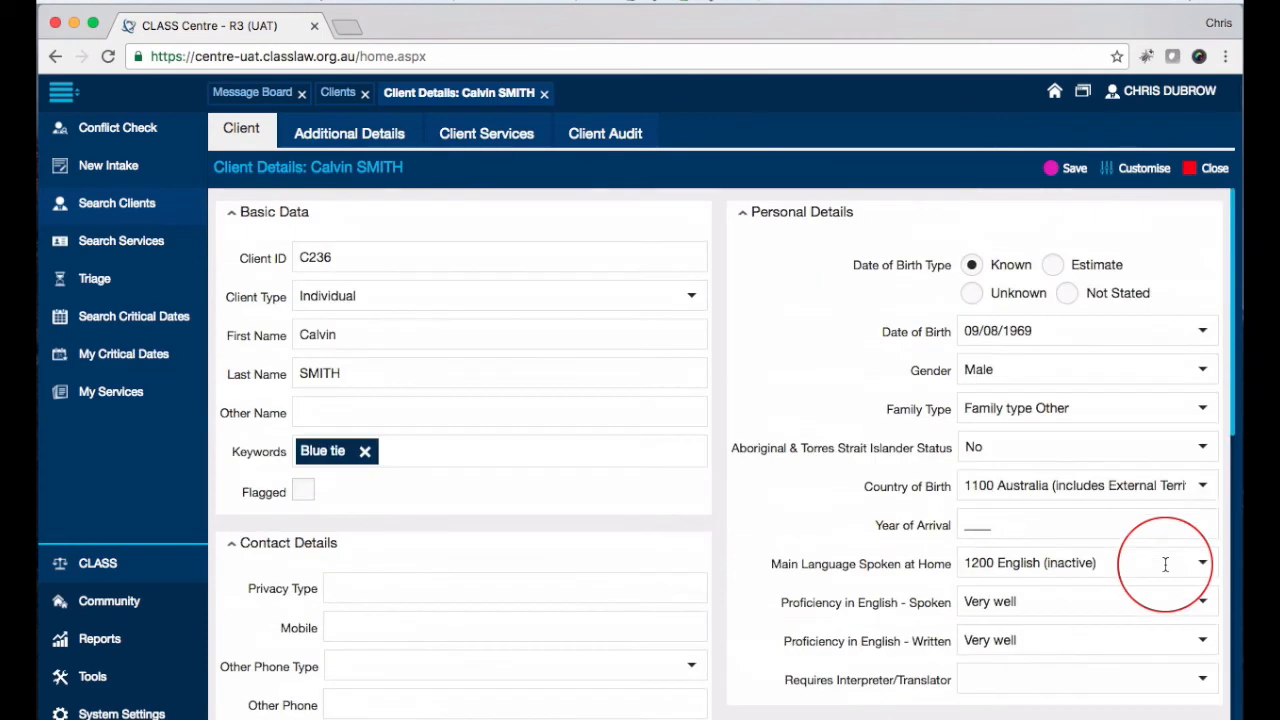
Step: Review the client's Additional Details, then switch to the client's services list
{"action": "left_click", "coordinate": [338, 133]}
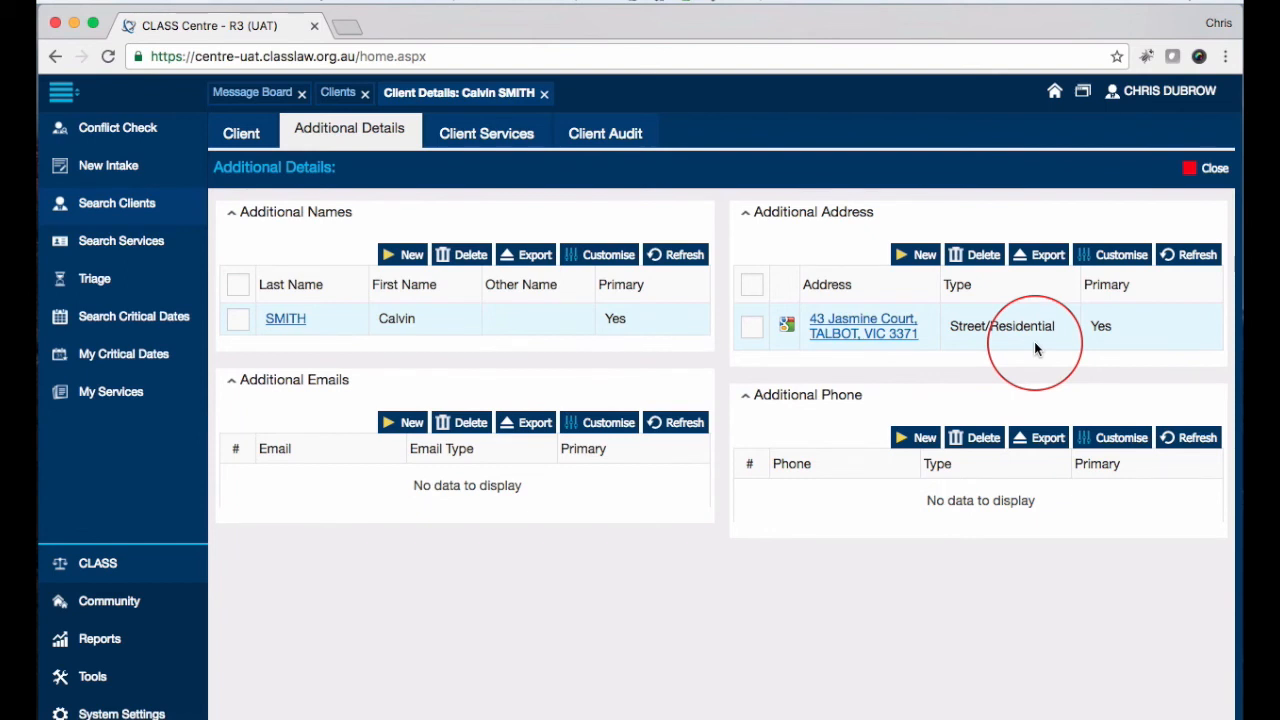
{"action": "left_click", "coordinate": [505, 143]}
Step: Scroll through the client's 6 services, then view the empty Client Audit log
{"action": "scroll", "coordinate": [415, 357], "scroll_direction": "down", "scroll_amount": 1}
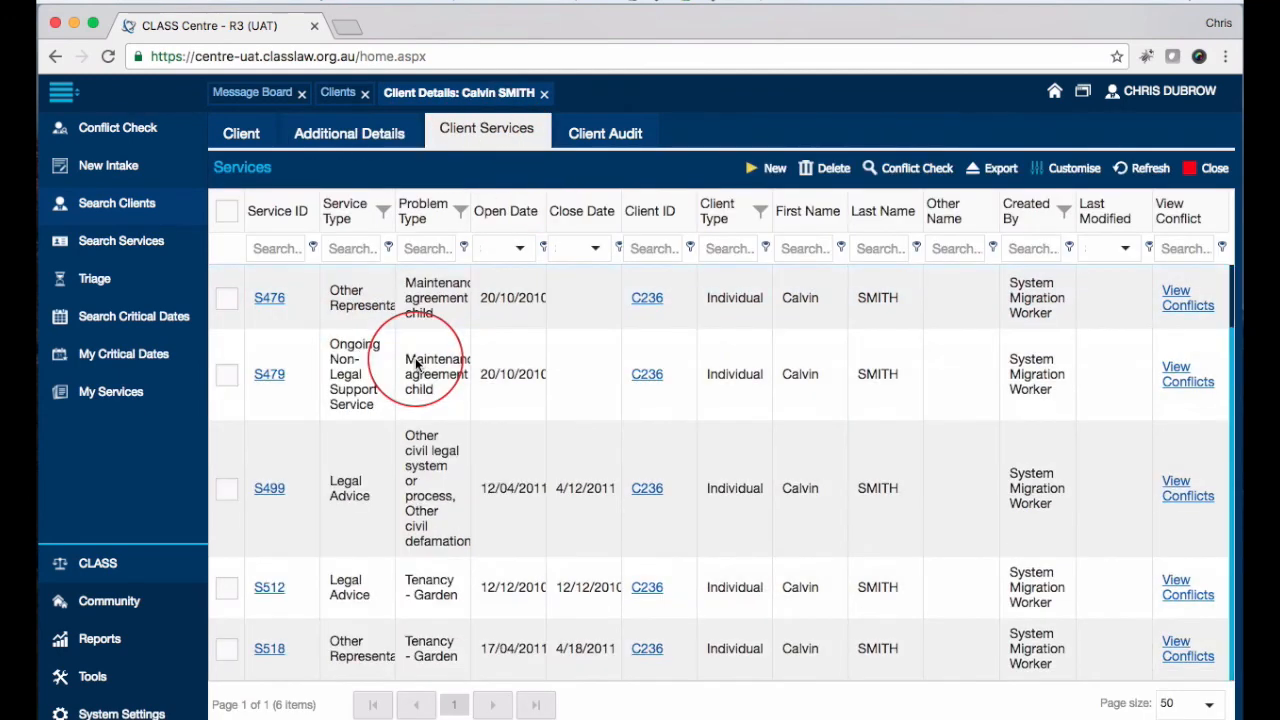
{"action": "scroll", "coordinate": [415, 357], "scroll_direction": "up", "scroll_amount": 1}
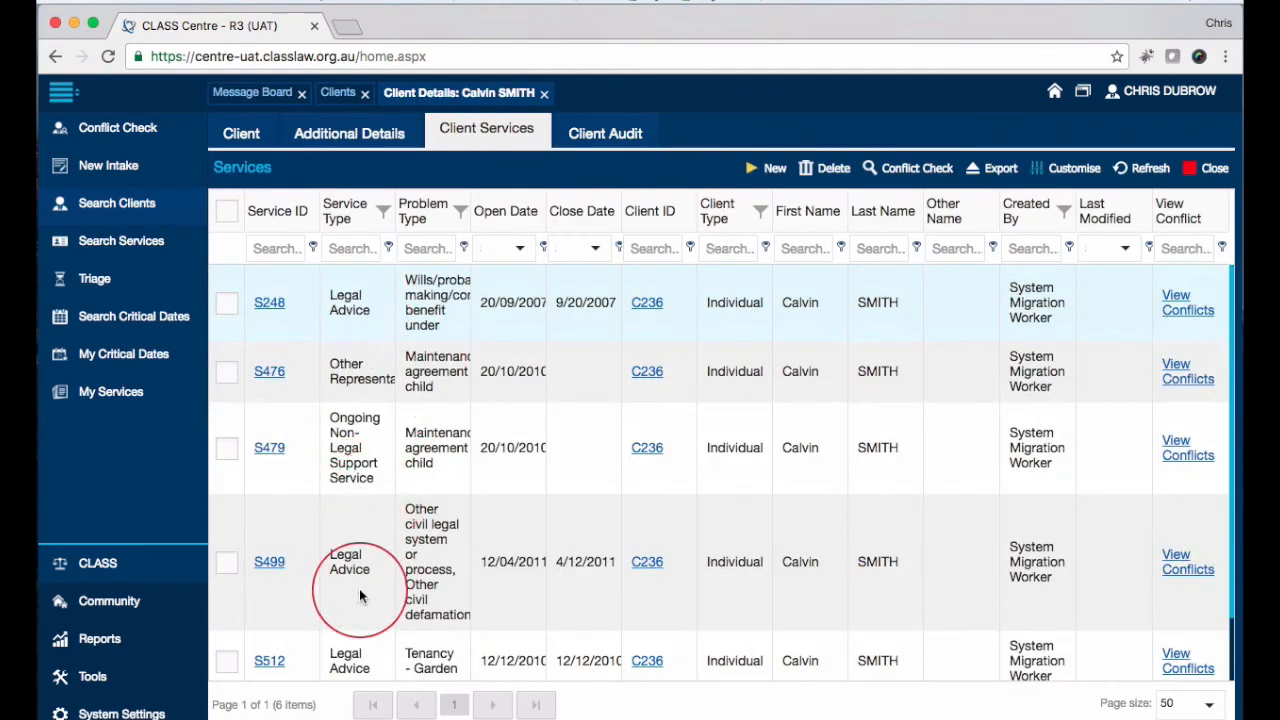
{"action": "scroll", "coordinate": [355, 594], "scroll_direction": "down", "scroll_amount": 1}
{"action": "scroll", "coordinate": [362, 590], "scroll_direction": "up", "scroll_amount": 1}
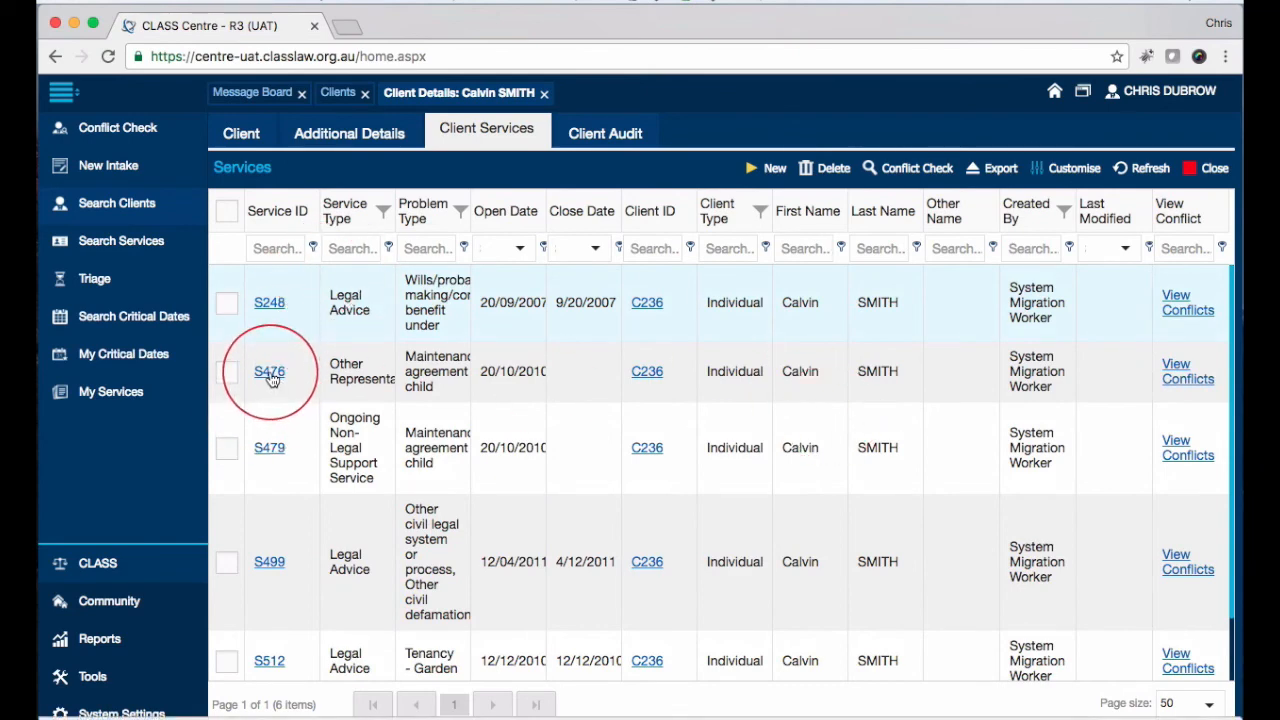
{"action": "left_click", "coordinate": [573, 147]}
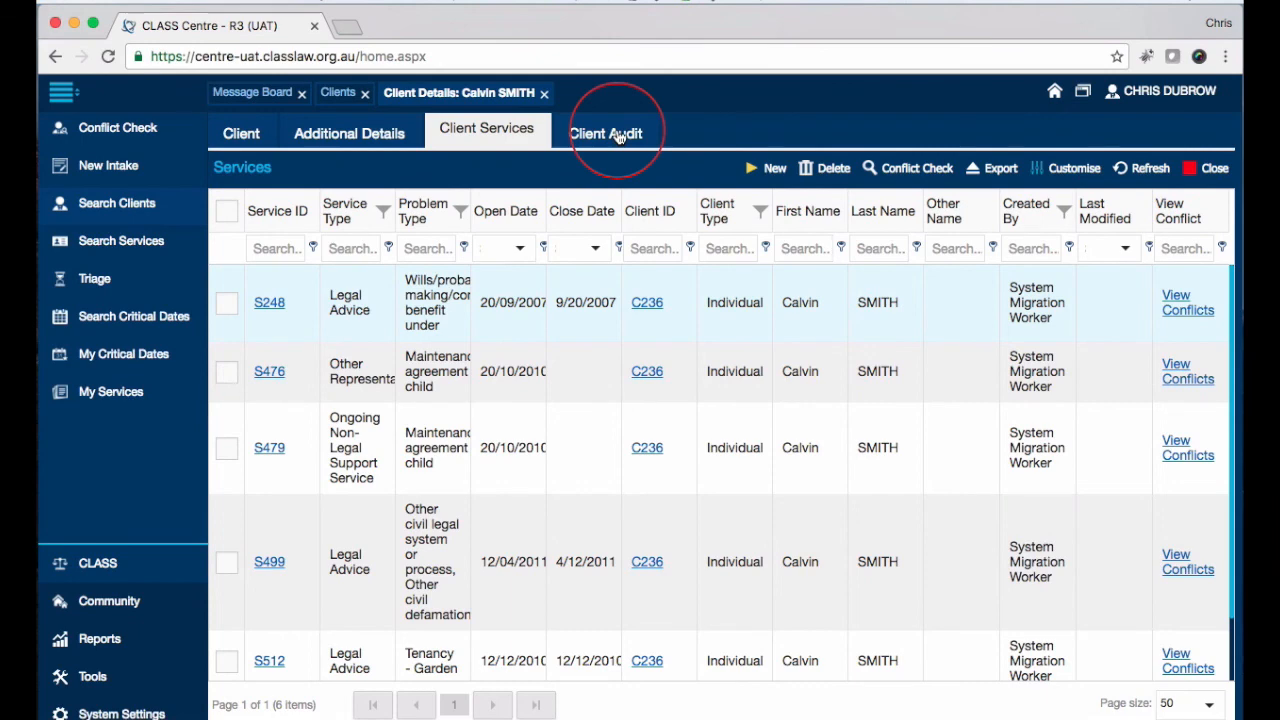
{"action": "left_click", "coordinate": [612, 134]}
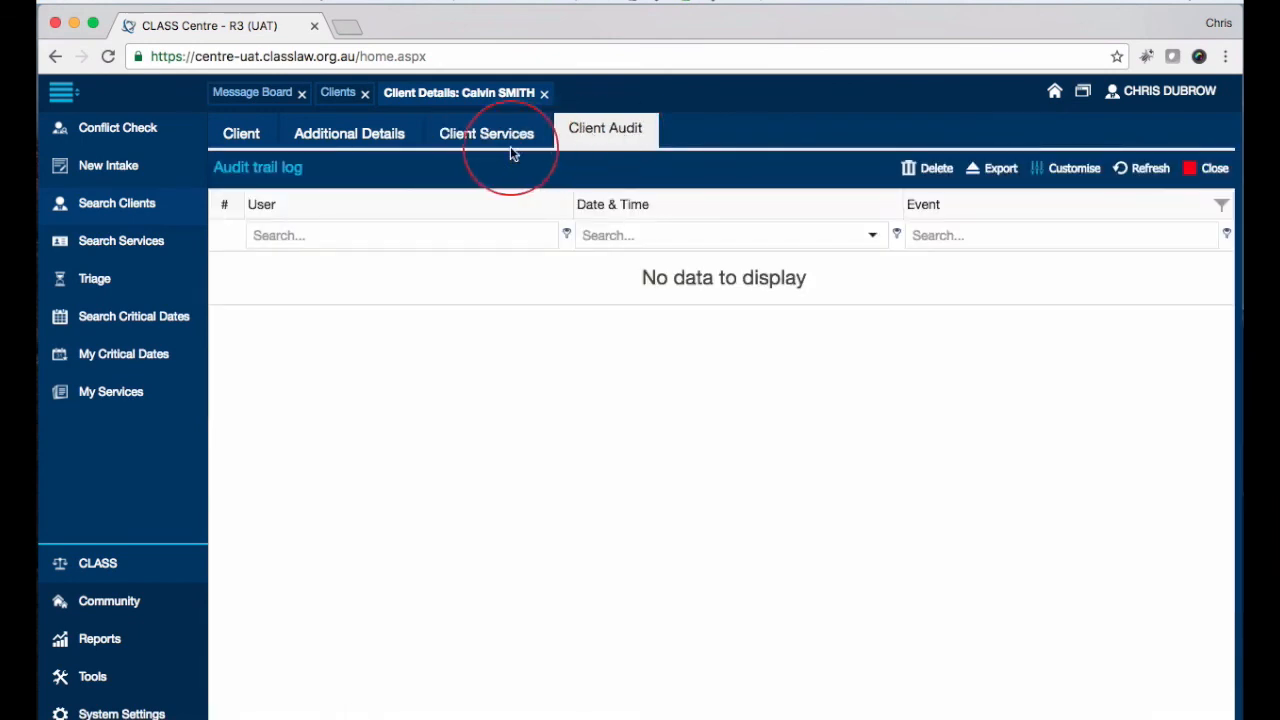
Step: Save the edited client record, dismiss the confirmation, and return to the Clients search list
{"action": "left_click", "coordinate": [238, 132]}
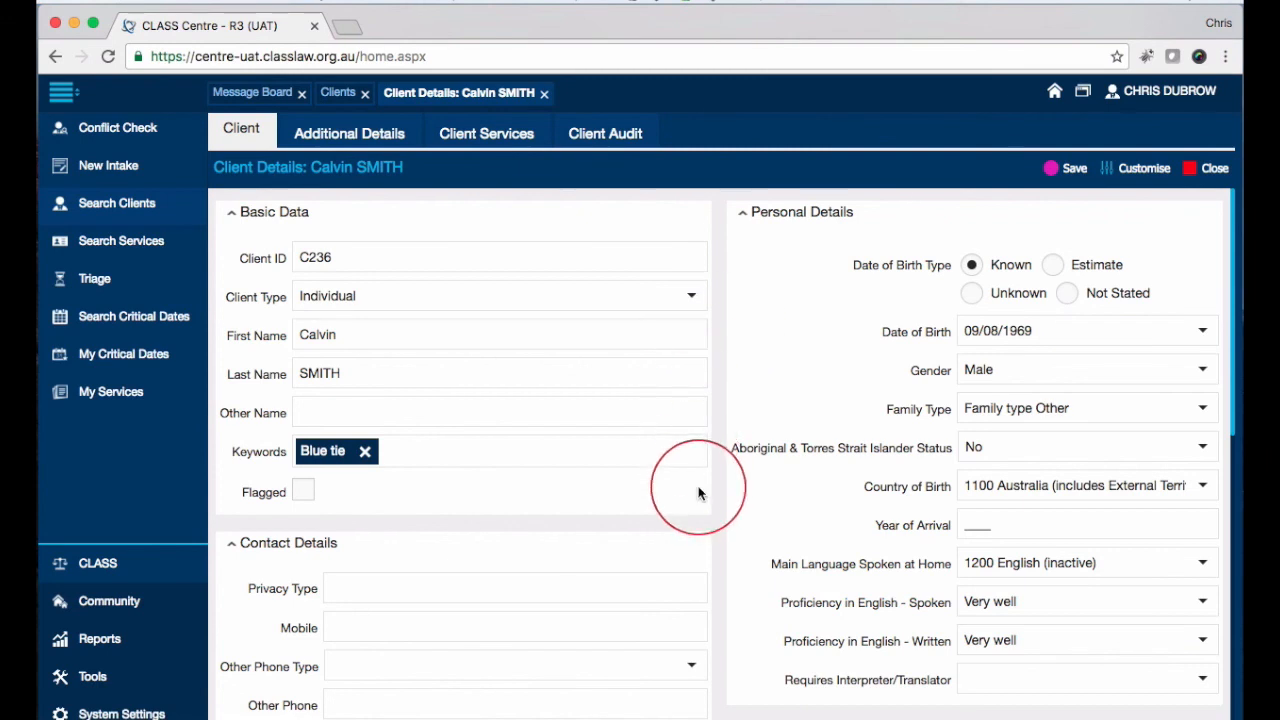
{"action": "left_click", "coordinate": [1072, 172]}
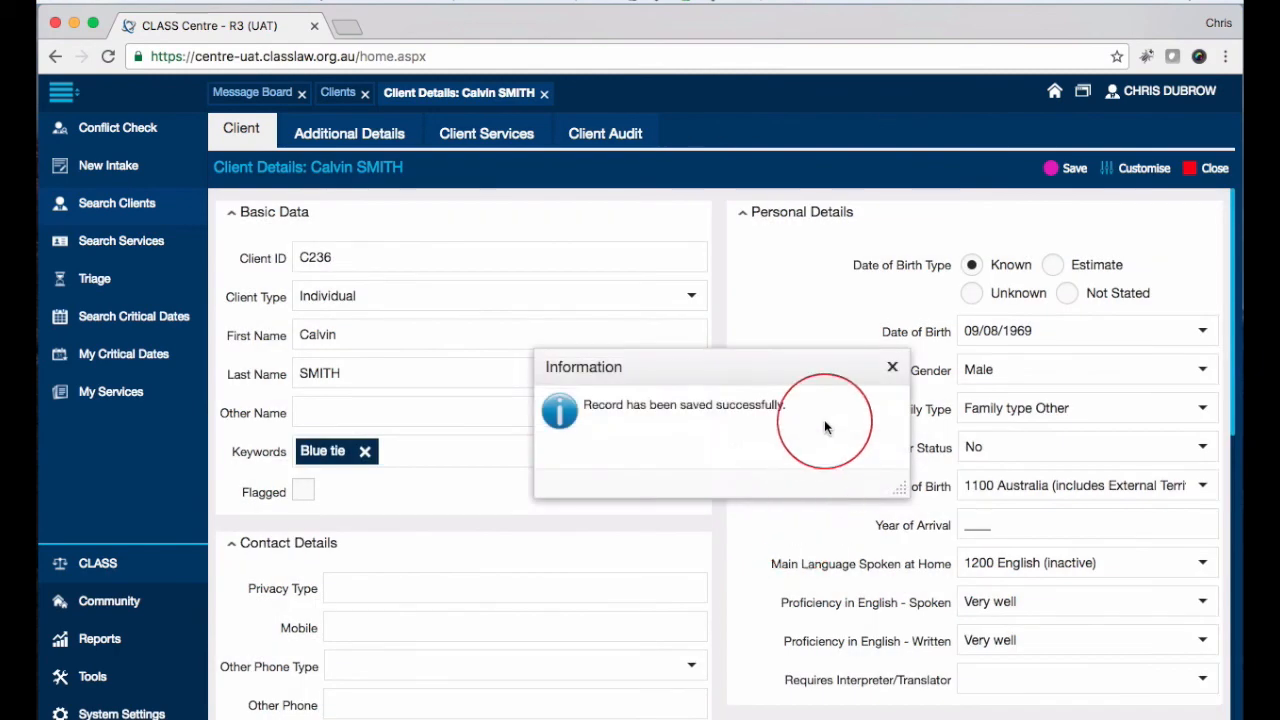
{"action": "left_click", "coordinate": [892, 367]}
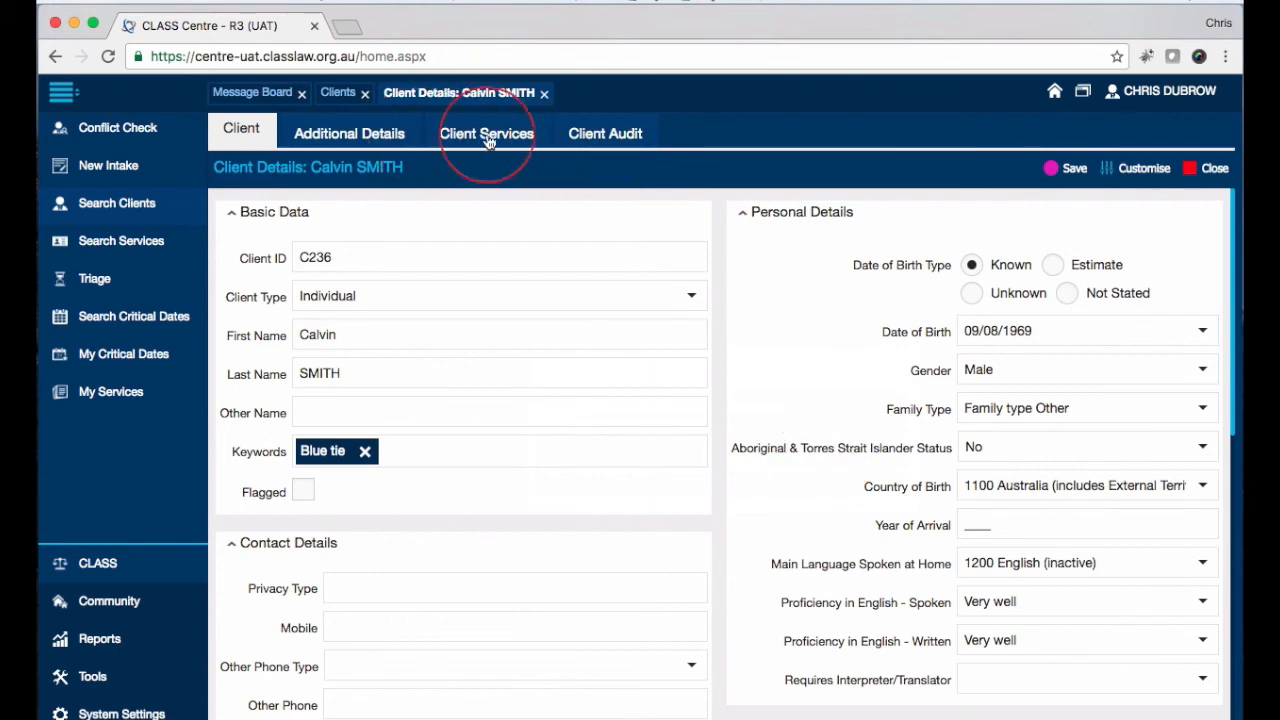
{"action": "left_click", "coordinate": [339, 93]}
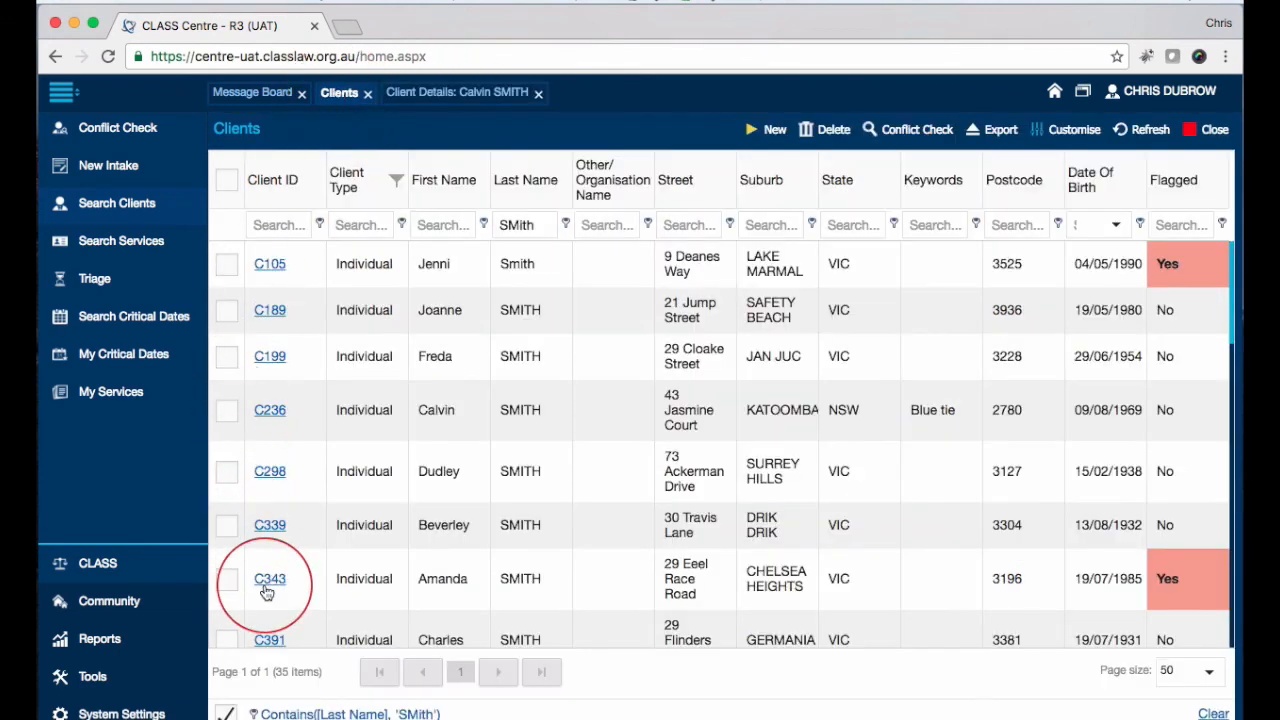
Step: Open the second flagged client's details record from the Clients grid
{"action": "left_click", "coordinate": [265, 578]}
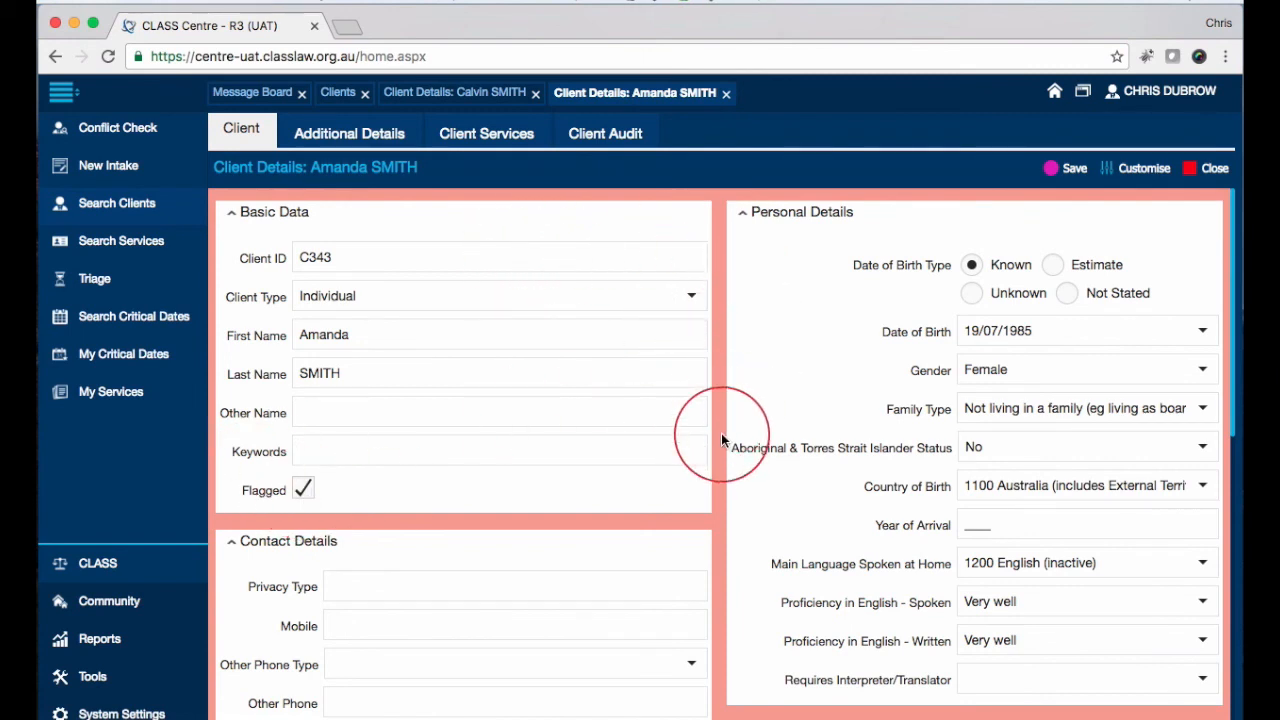
{"action": "scroll", "coordinate": [722, 437], "scroll_direction": "down", "scroll_amount": 2}
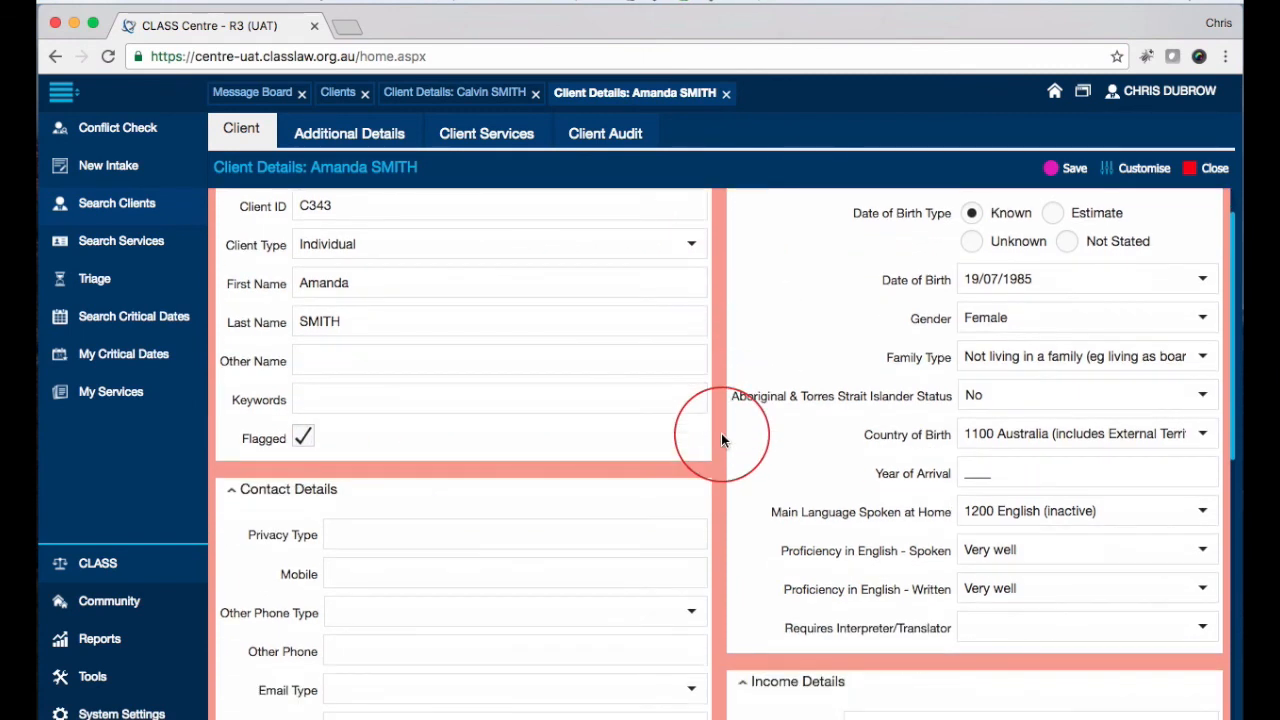